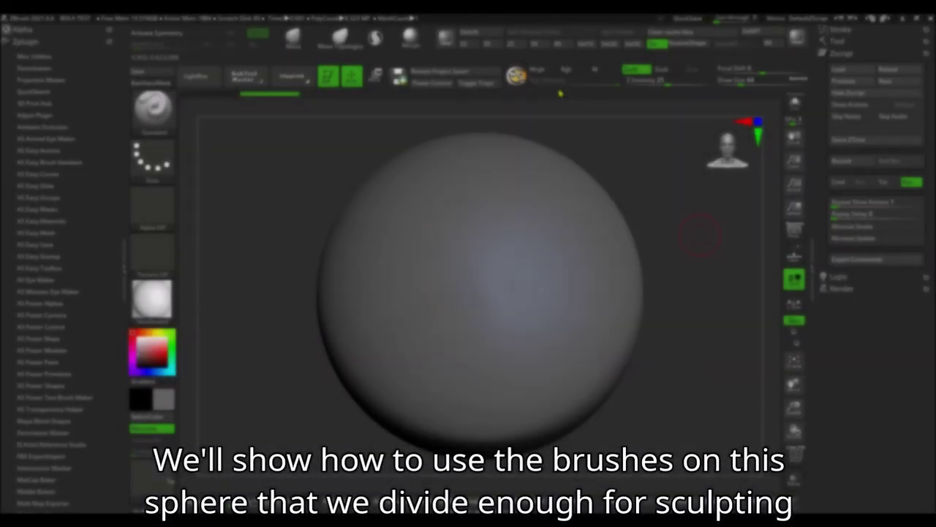
Enable Mrgb so brush strokes on the sphere apply material along with colour
click(545, 71)
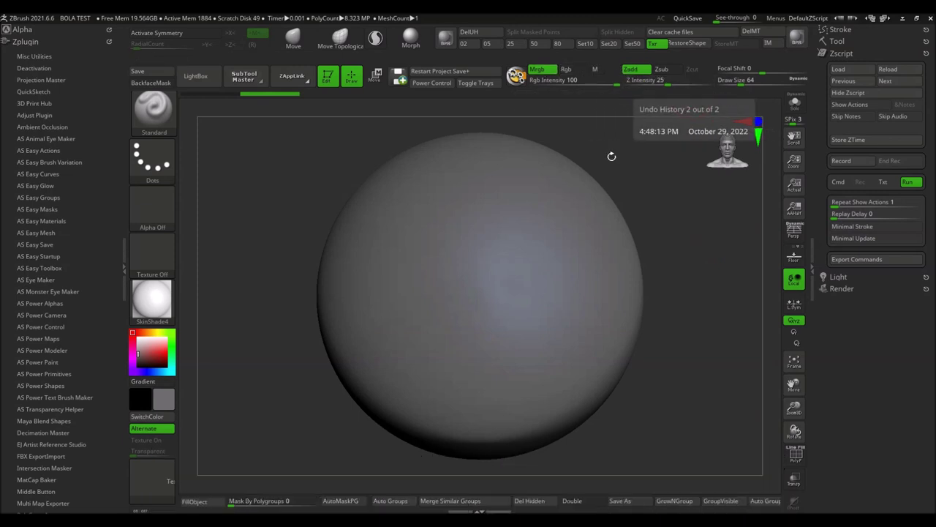
mouse_move(139, 353)
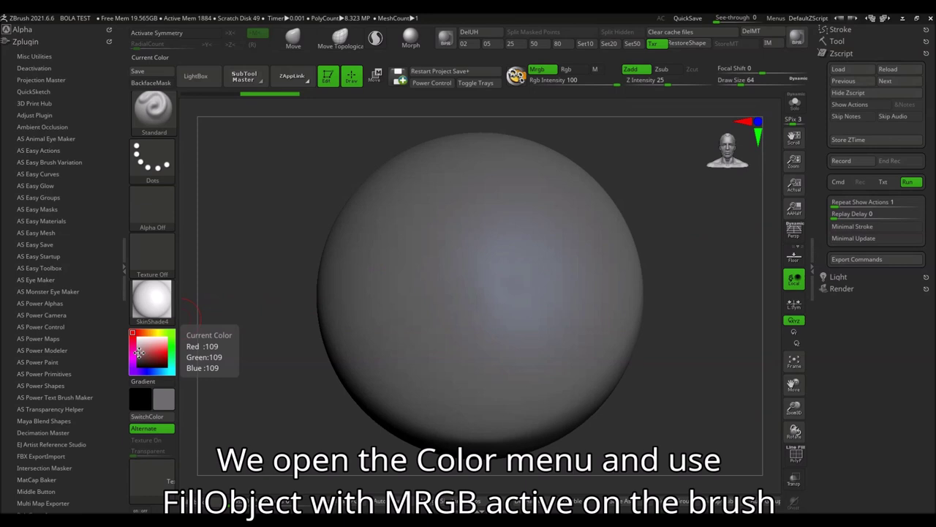
Fill the whole sphere with the current colour and material using Color > FillObject
click(775, 18)
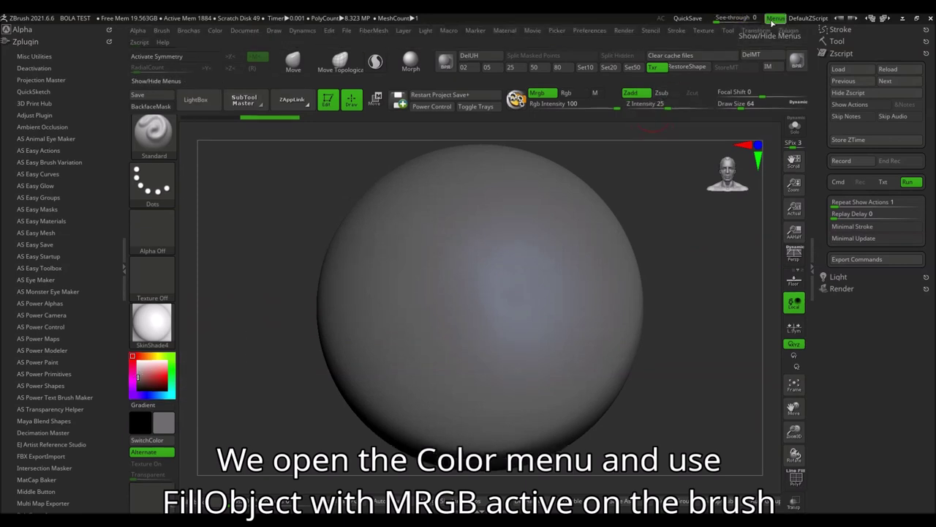
click(216, 31)
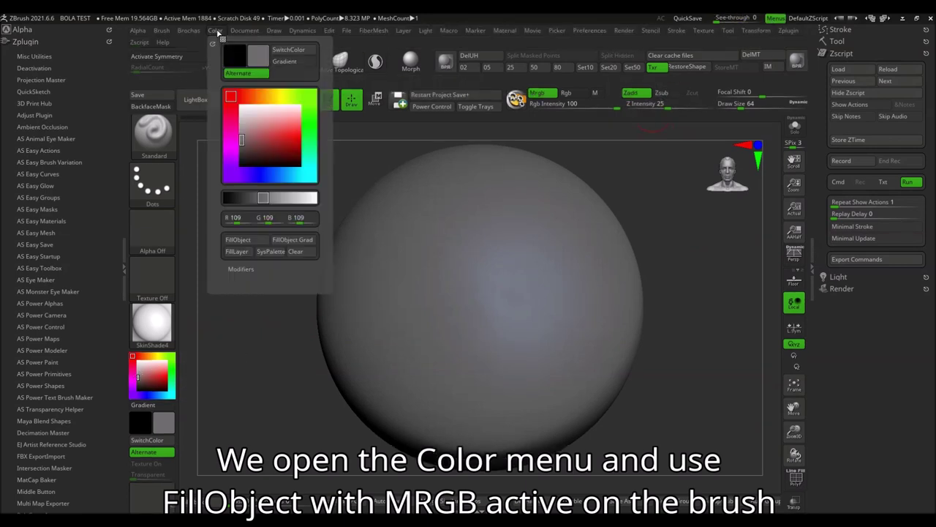
click(244, 242)
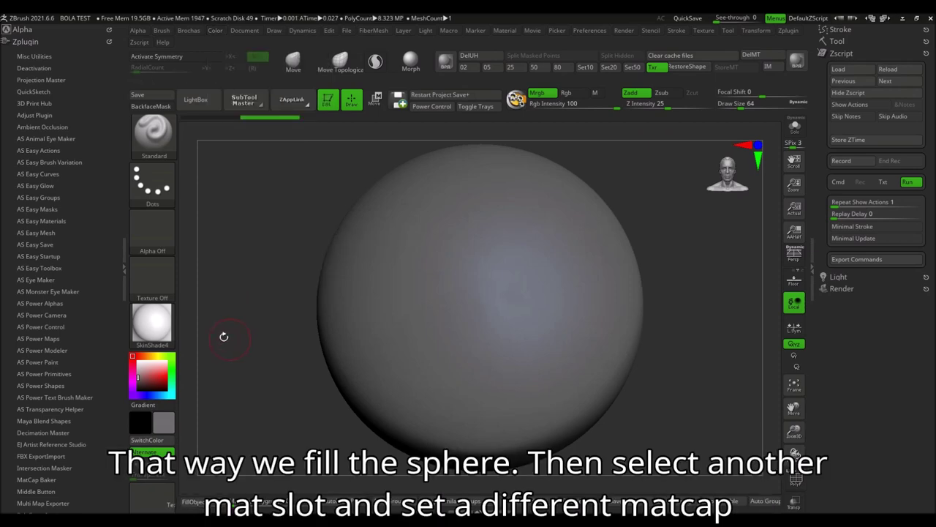
Load metal matcap 015 from the Metal Megapack into a material slot
click(153, 325)
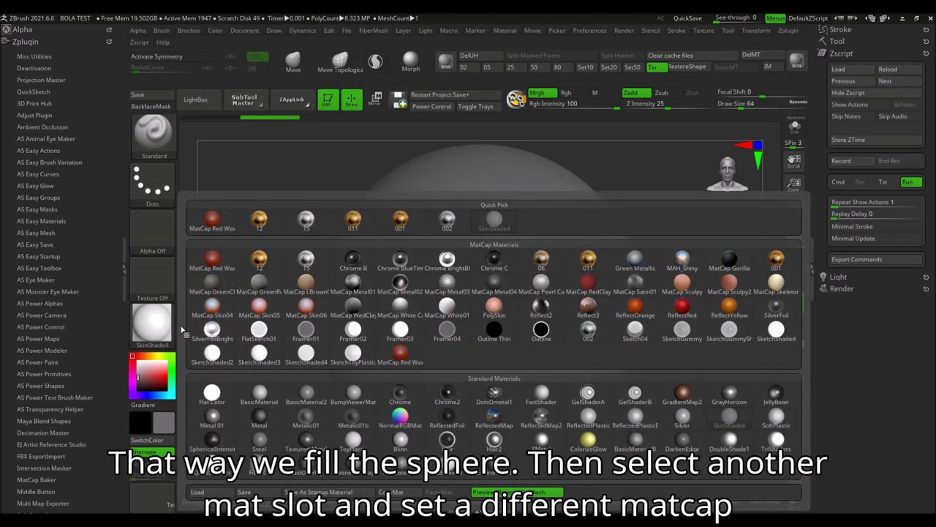
click(212, 221)
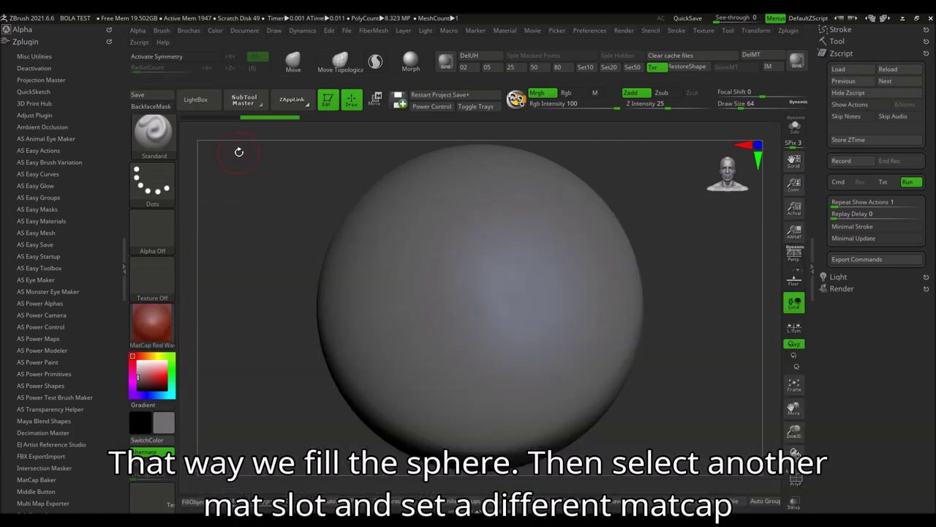
click(211, 102)
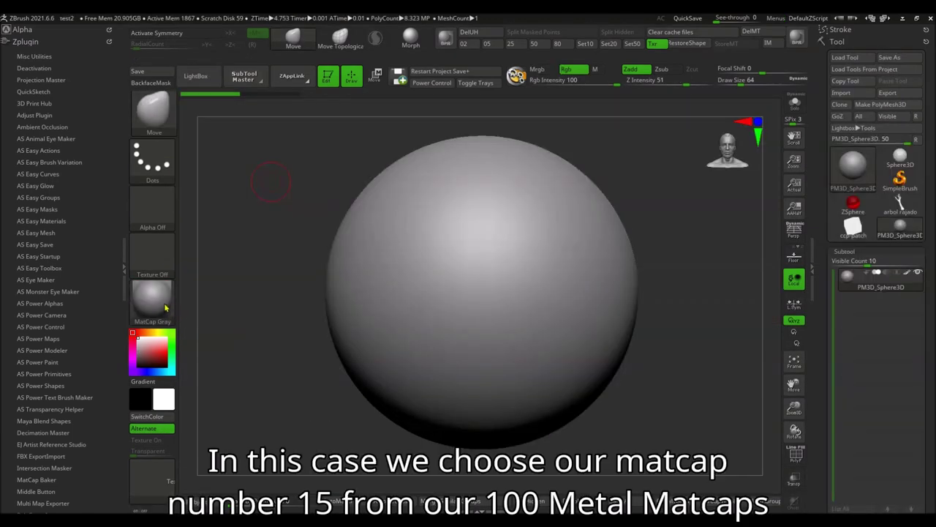
click(166, 308)
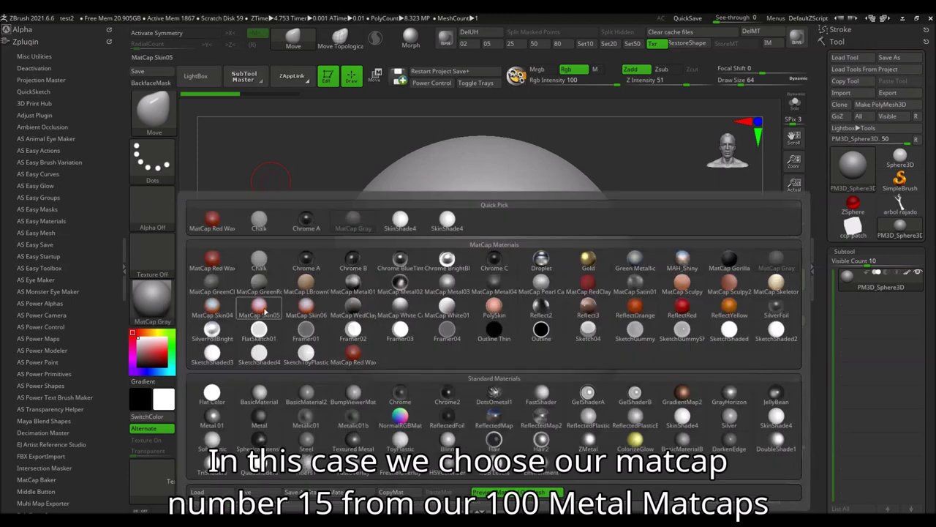
click(401, 219)
click(210, 85)
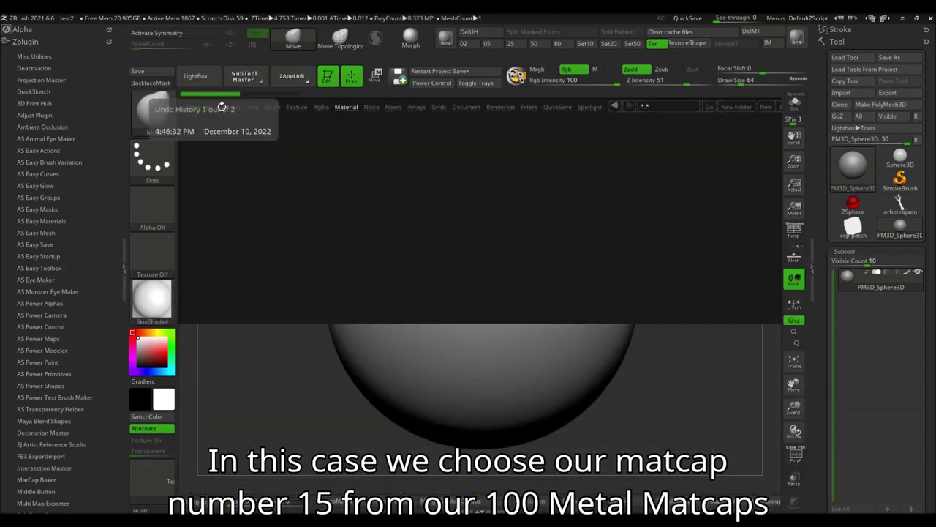
double_click(477, 157)
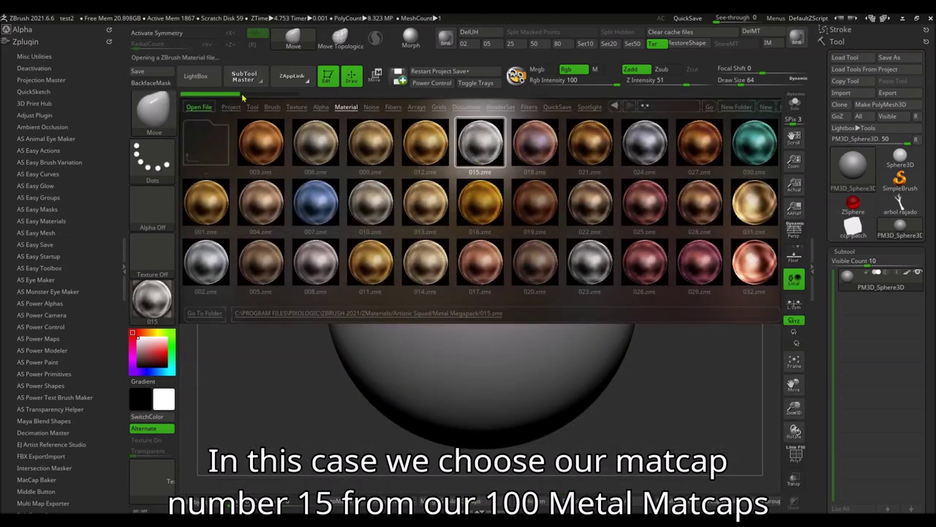
click(195, 76)
click(208, 81)
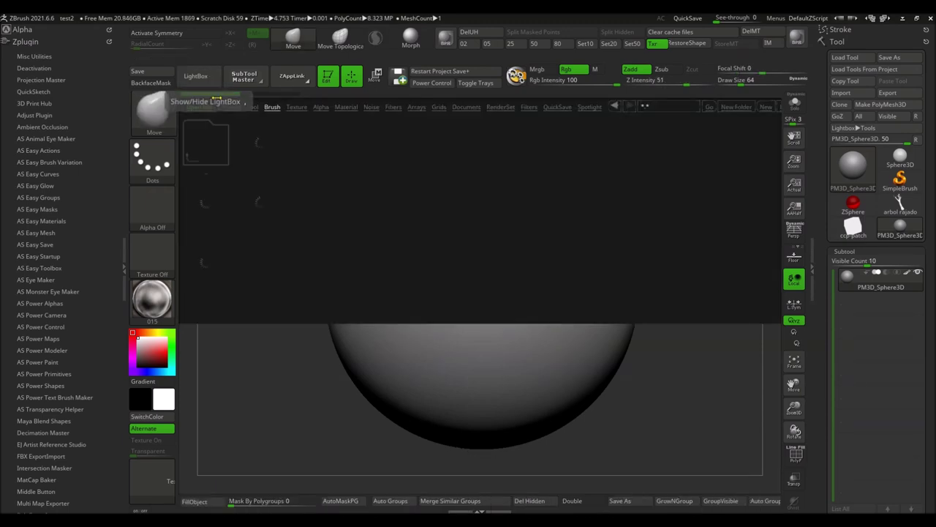
Stamp PaintRect brush 04's face medallion on the sphere centre, then undo it
click(257, 214)
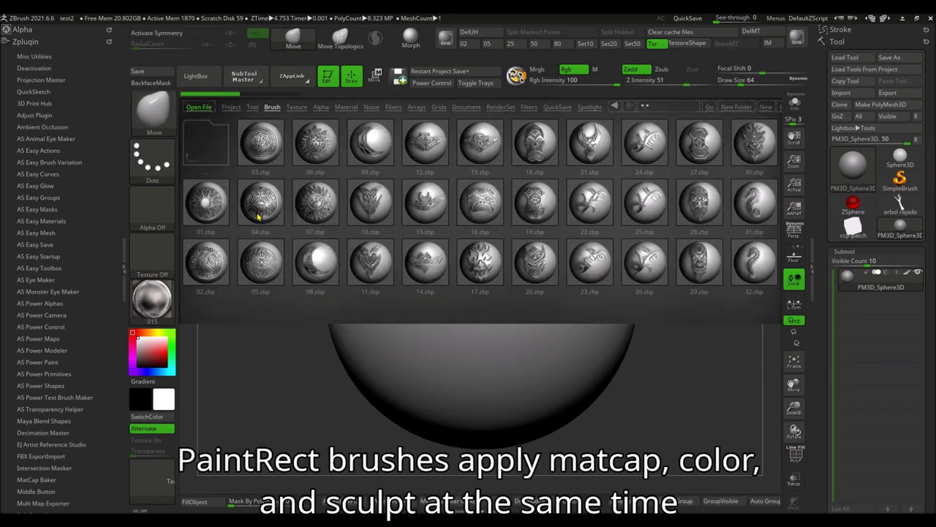
double_click(260, 202)
drag(471, 289, 471, 406)
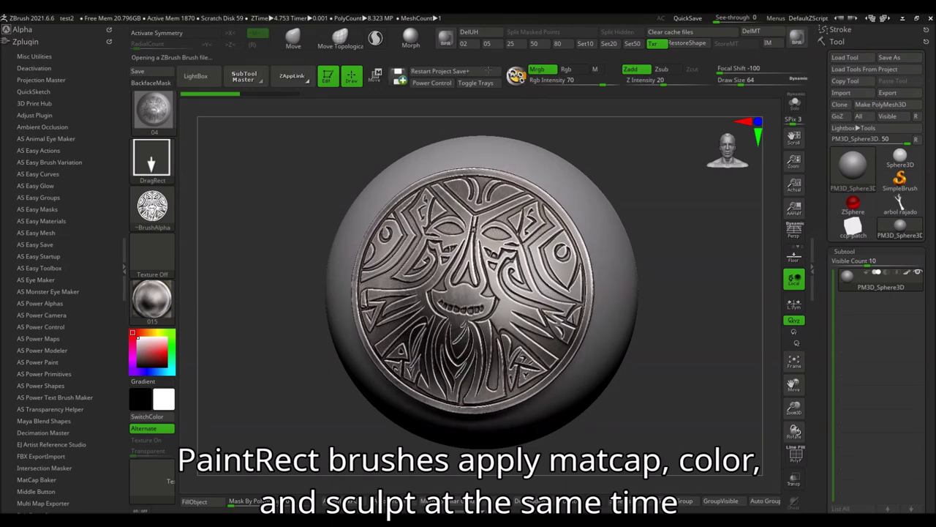
drag(658, 257, 665, 258)
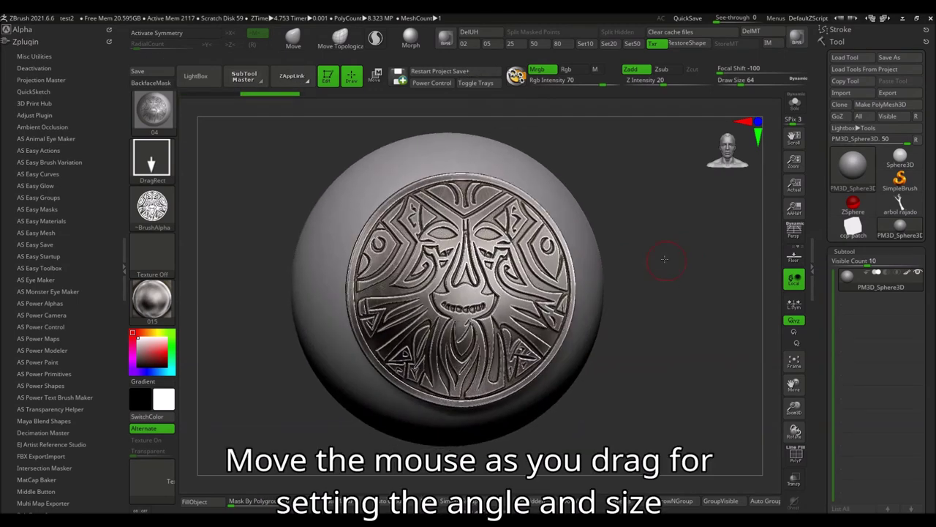
key(ctrl+z)
Load the 07 sun-face stamp and stamp large, medium and small sun faces on the sphere
click(195, 76)
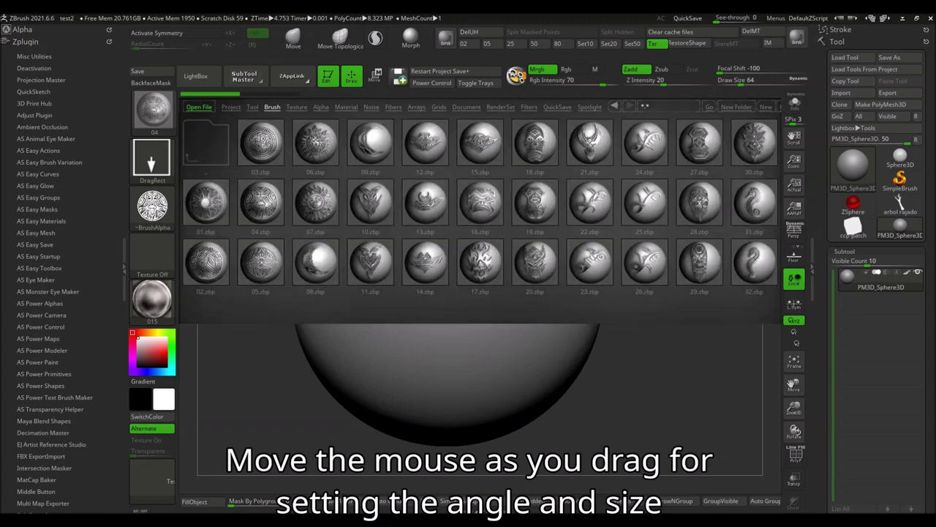
double_click(401, 241)
drag(401, 241, 472, 286)
drag(532, 311, 549, 220)
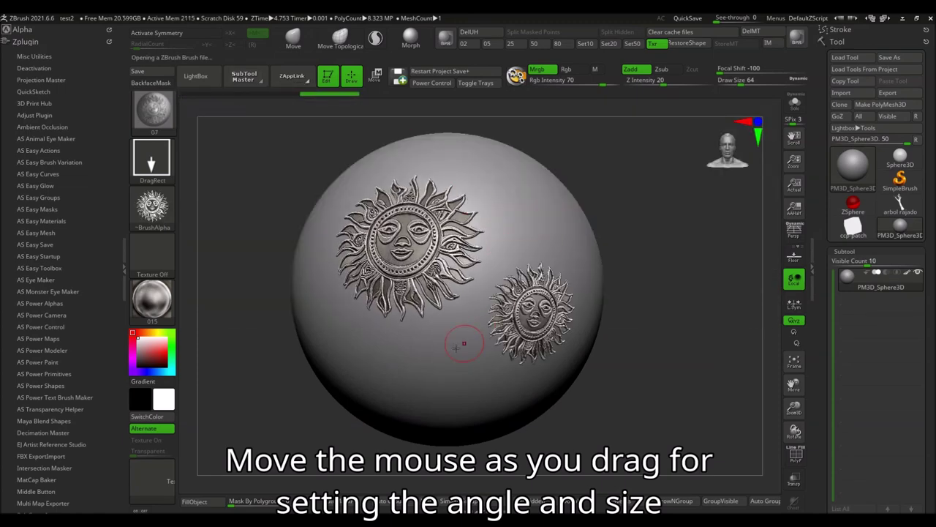
drag(425, 379, 466, 344)
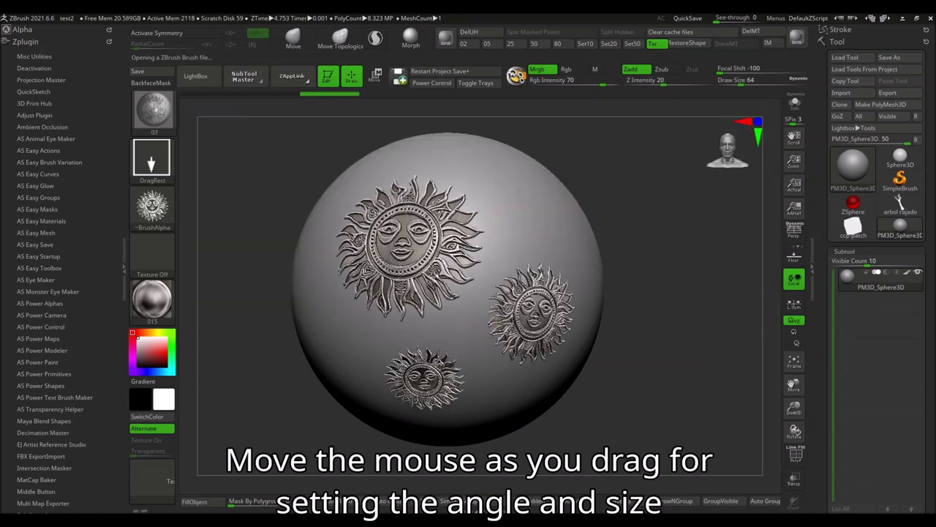
click(195, 76)
Stamp DragRect brush 16's tiki face on the sphere, undo it, and open the PaintLazy folder
click(267, 192)
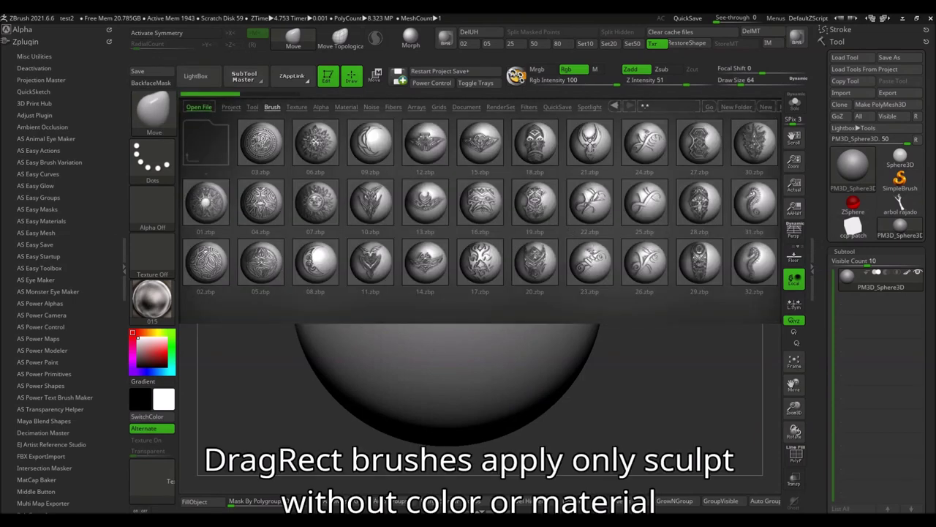
double_click(479, 203)
drag(425, 293, 431, 113)
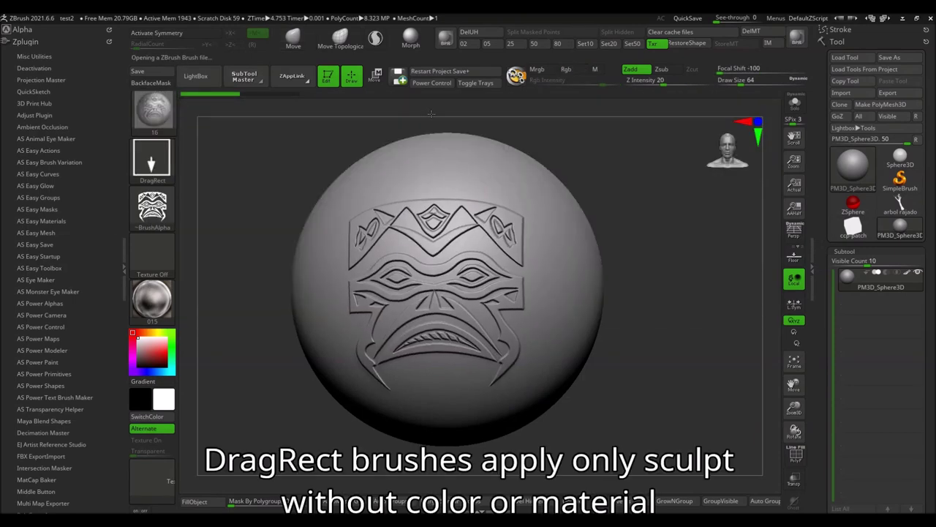
key(comma)
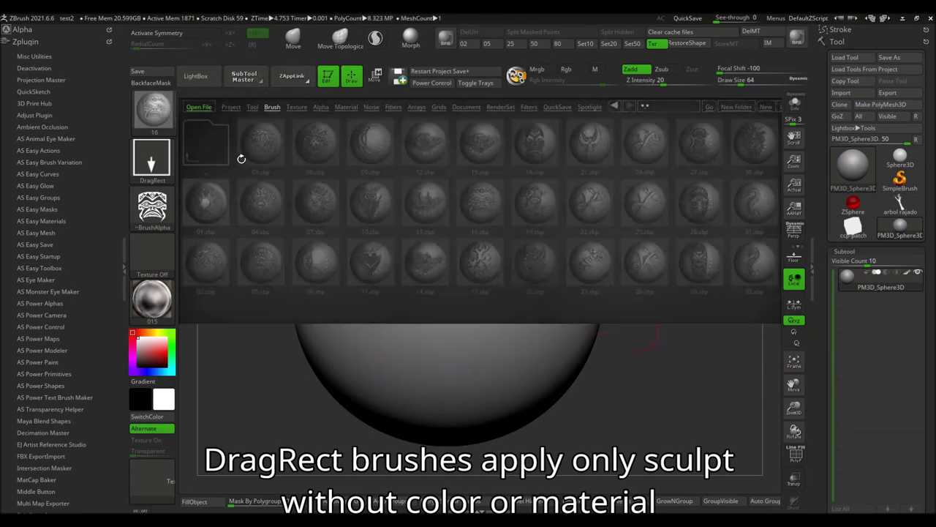
double_click(221, 268)
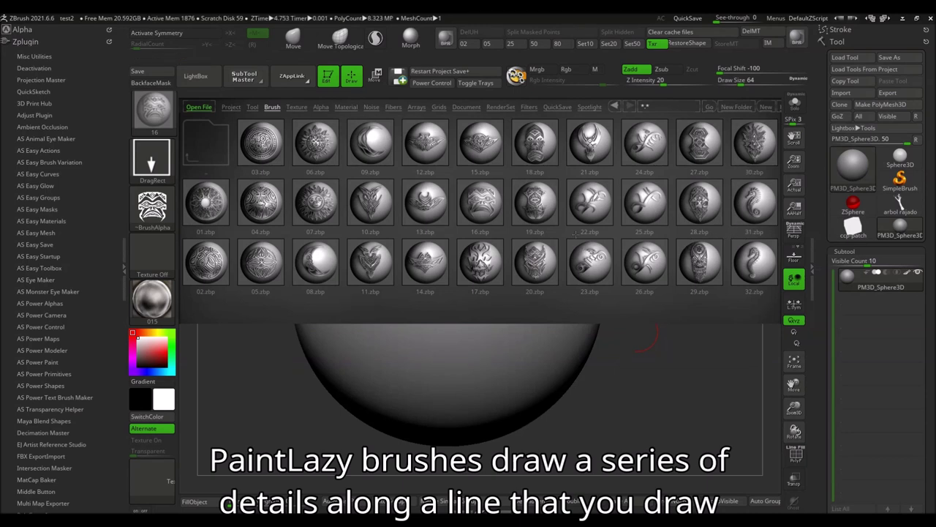
Try PaintLazy ornament brush 15 as a row across the sphere, then undo it
double_click(480, 143)
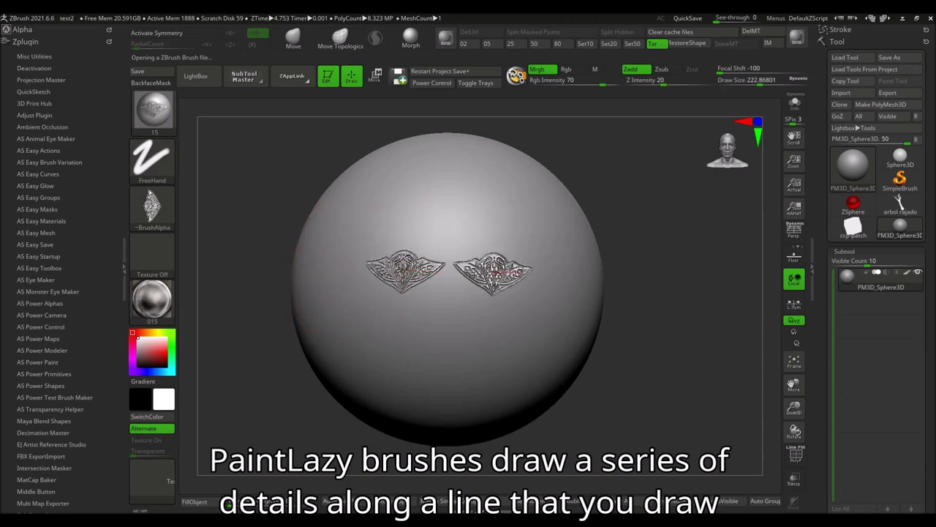
drag(387, 267, 586, 273)
key(ctrl+z)
click(195, 76)
click(204, 144)
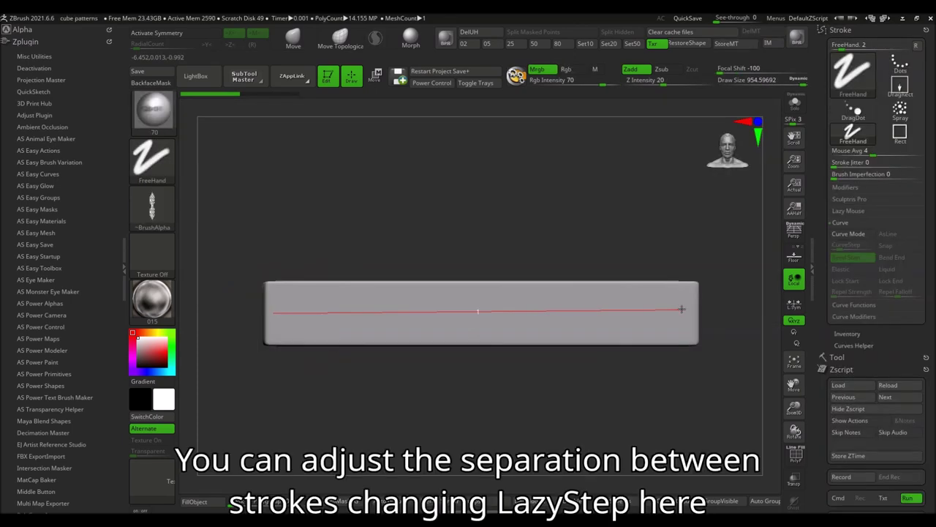
Test ornament rows across the bar at lazy spacing 2 and then 0.9, undoing each
drag(561, 315, 683, 312)
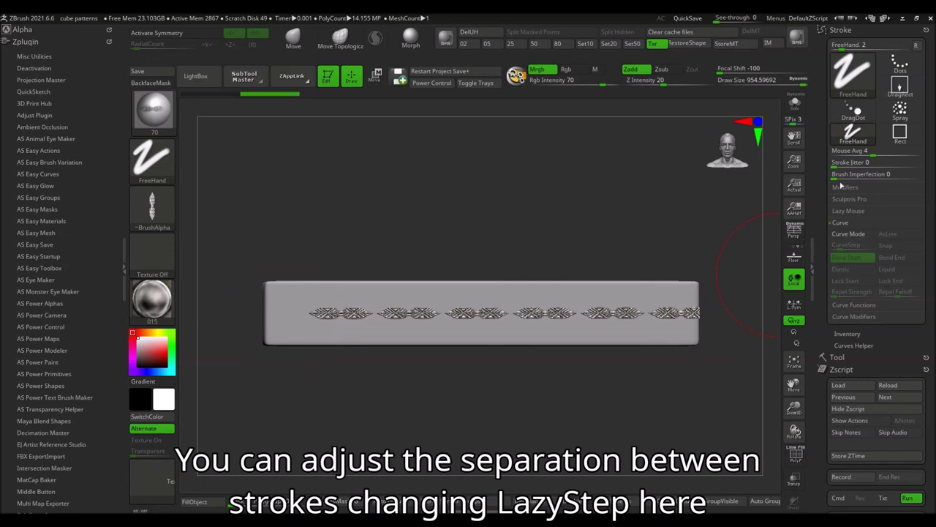
click(848, 211)
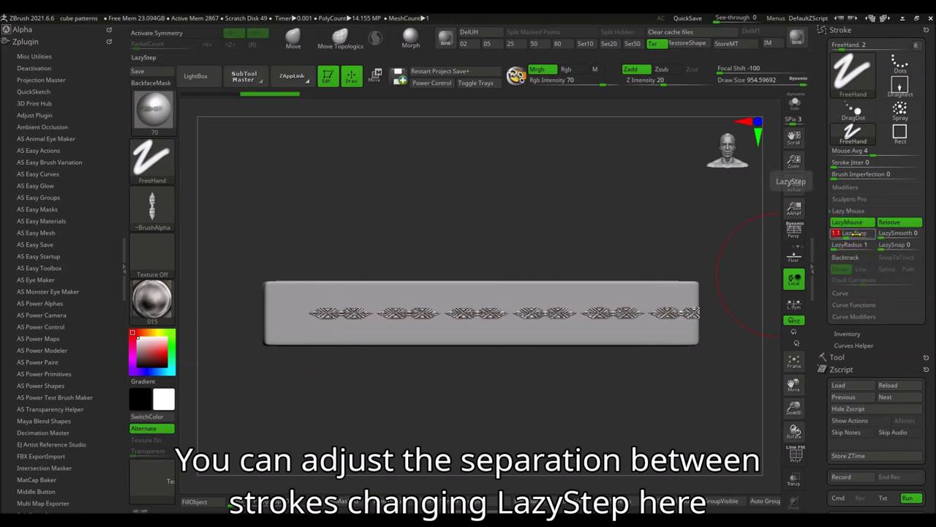
text(2)
key(Return)
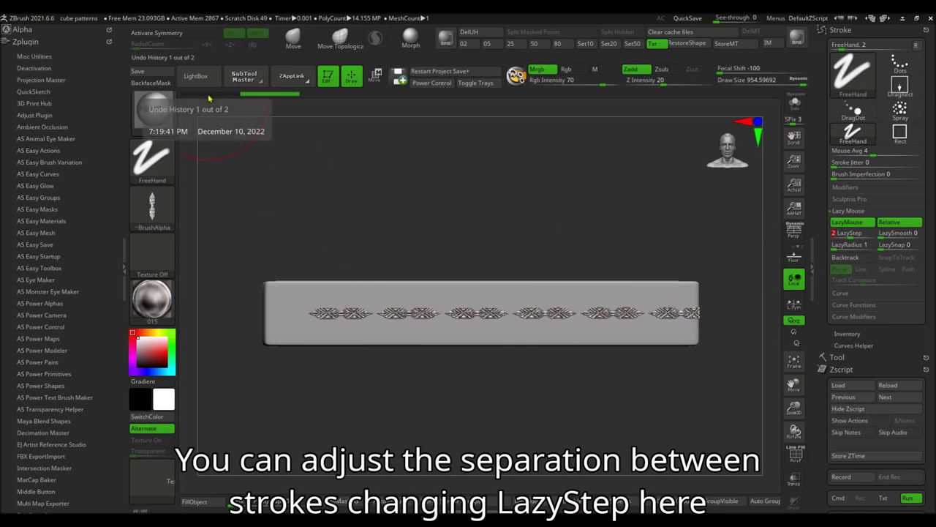
key(ctrl+z)
drag(270, 308, 686, 310)
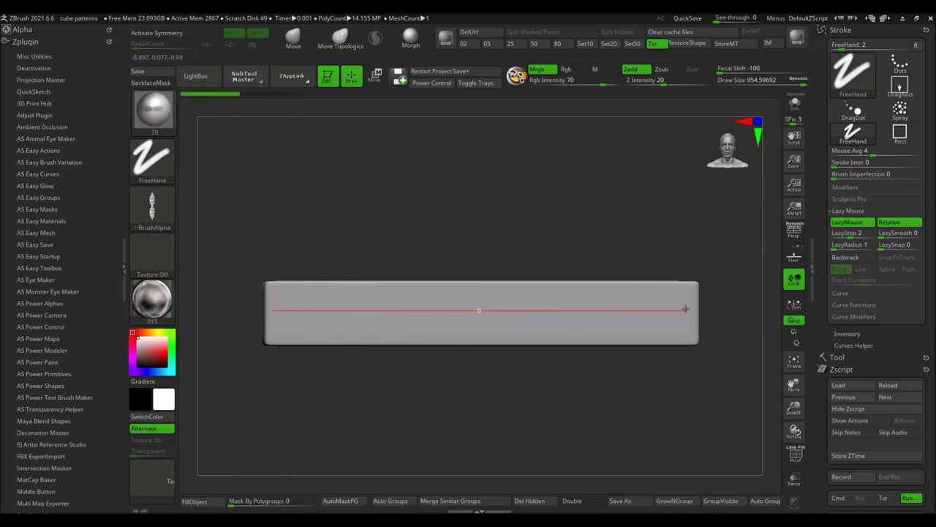
click(850, 232)
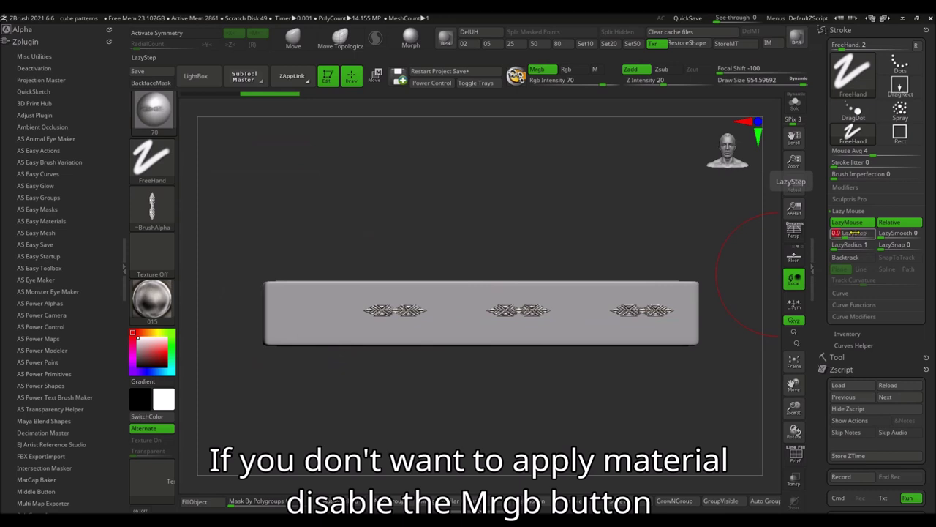
key(Return)
key(ctrl+z)
Draw a dense ornament row, then turn off Mrgb and stamp a second row across the bar
drag(293, 313, 666, 310)
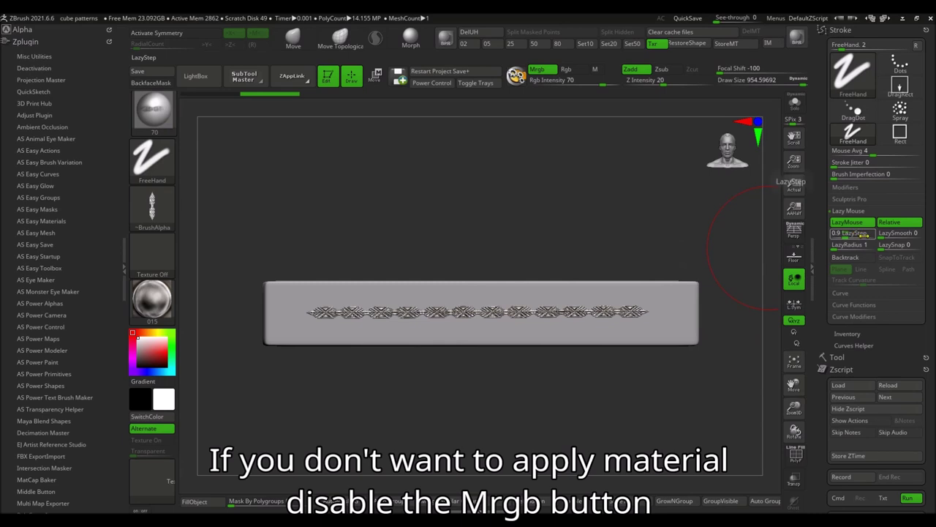
click(538, 68)
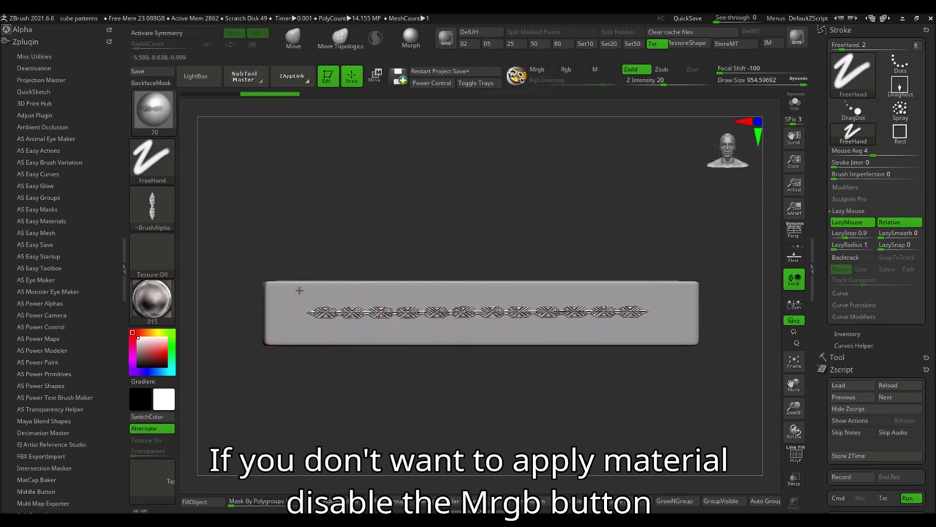
drag(299, 290, 662, 292)
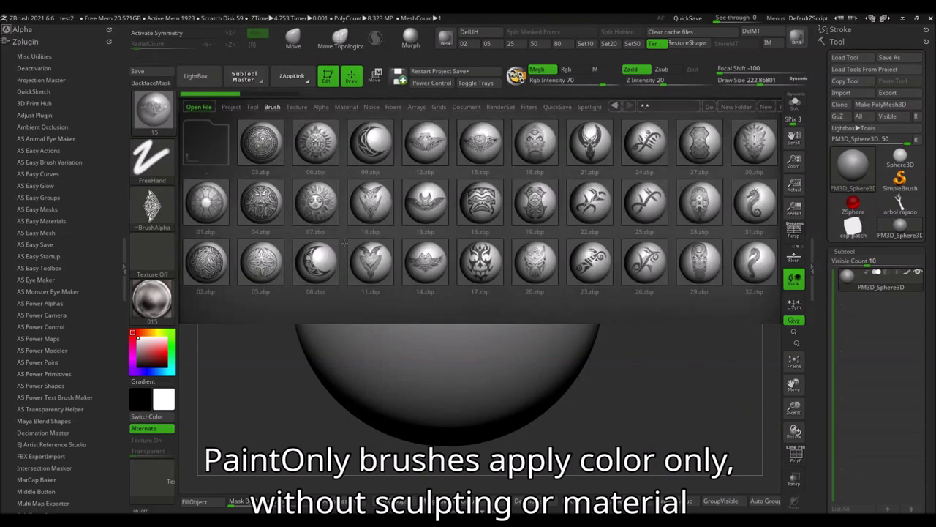
Stamp a light red face pattern on the sphere with PaintOnly brush 04, then isolate the drum lid
double_click(260, 203)
click(144, 356)
drag(439, 285, 439, 381)
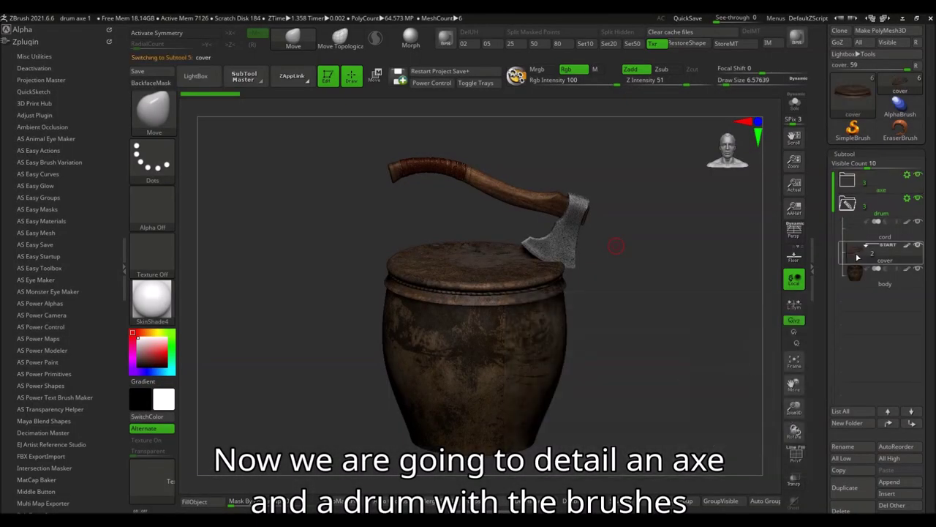
click(795, 104)
View the isolated drum lid from above and browse the PaintOnly brush folder
mouse_move(637, 237)
shift+mouse_down()
mouse_move(646, 213)
mouse_move(646, 299)
shift+mouse_up()
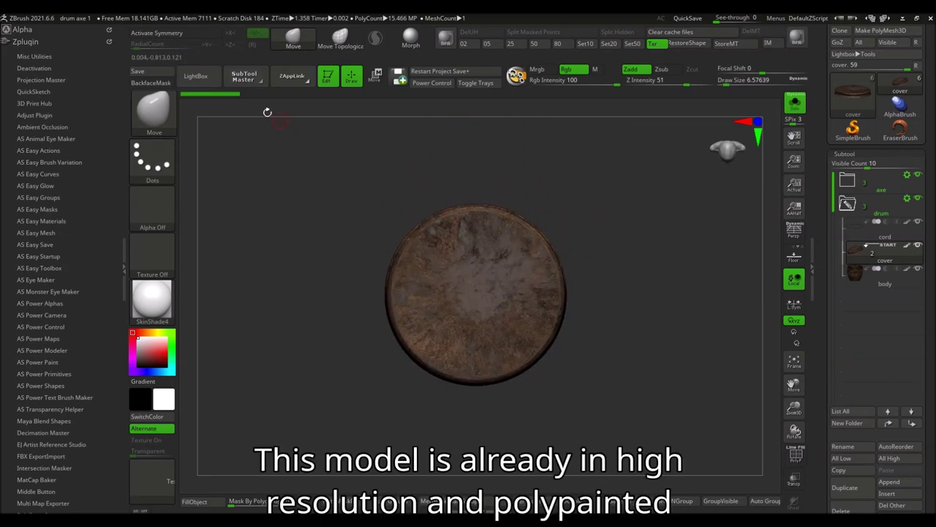
click(196, 76)
click(261, 152)
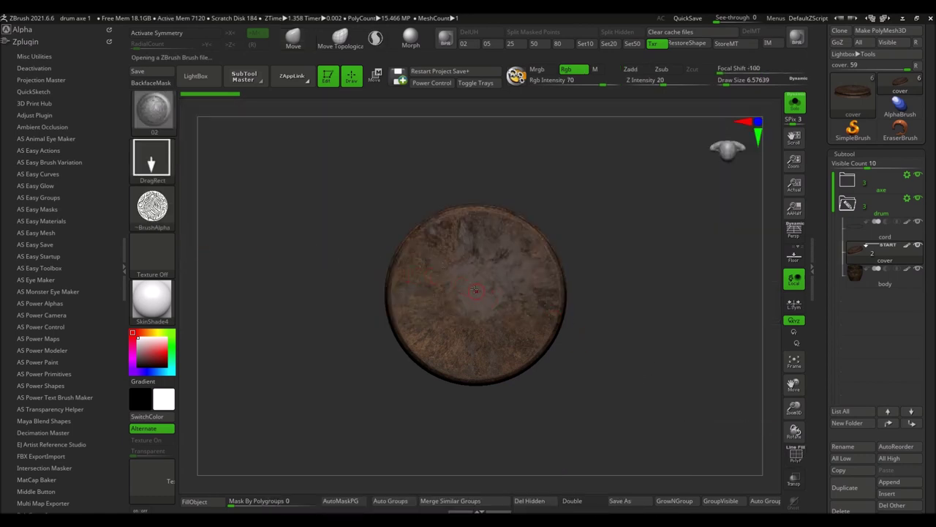
scroll(816, 239, down, 5)
On a new layer, stamp a white tribal pattern across the lid and fade it to 0.5442
click(841, 317)
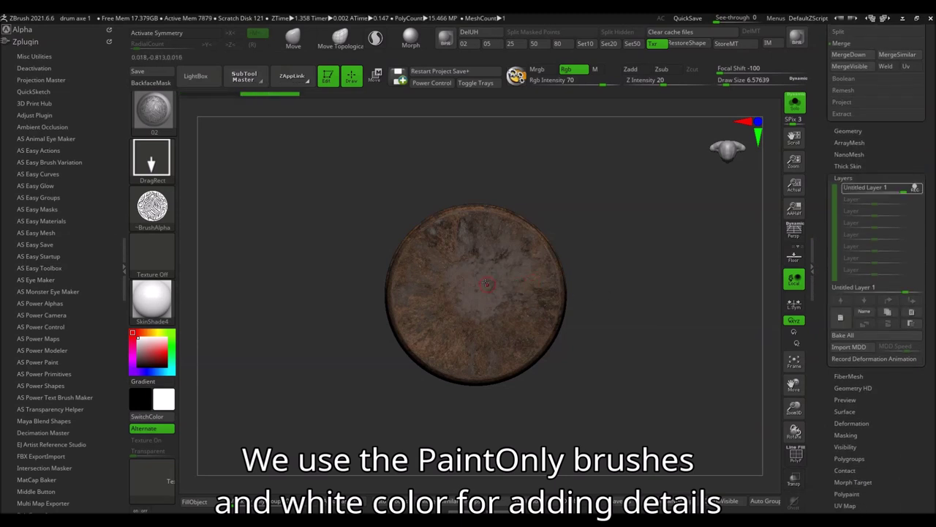
mouse_move(476, 290)
mouse_down()
mouse_move(480, 144)
mouse_move(620, 308)
mouse_up()
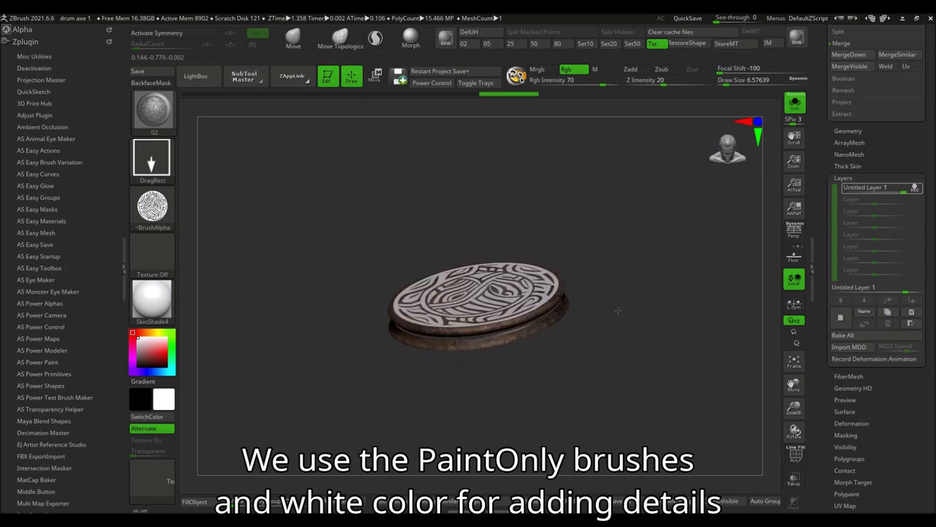
drag(904, 190, 872, 188)
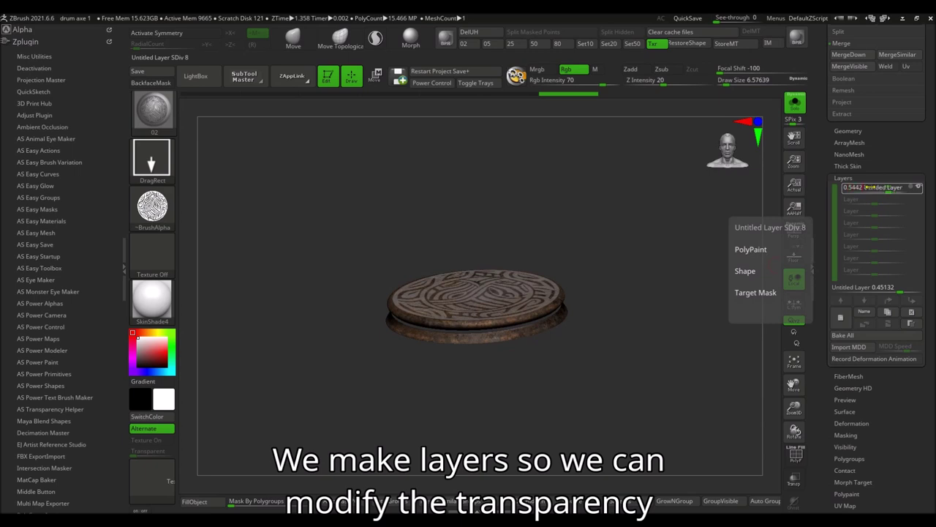
drag(696, 329, 661, 331)
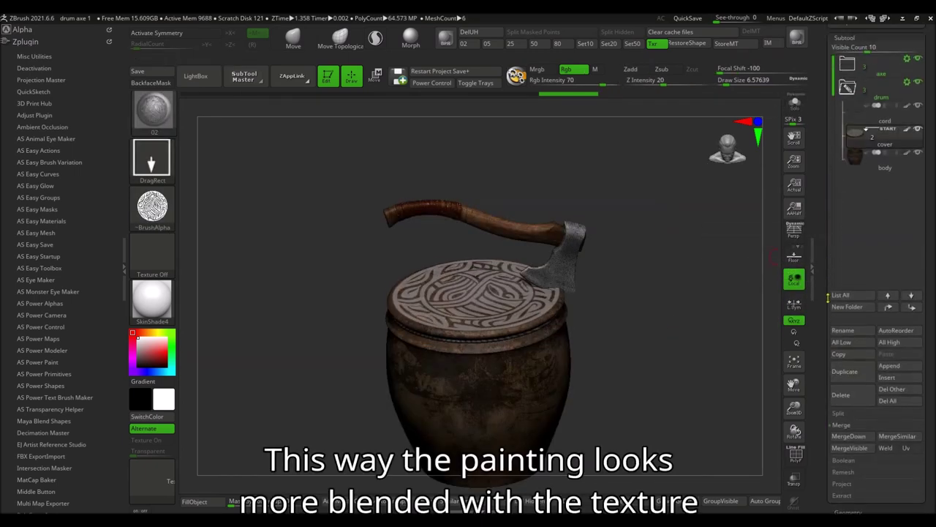
Select the drum body subtool in the subtool list
scroll(829, 297, up, 1)
scroll(841, 263, up, 1)
click(856, 230)
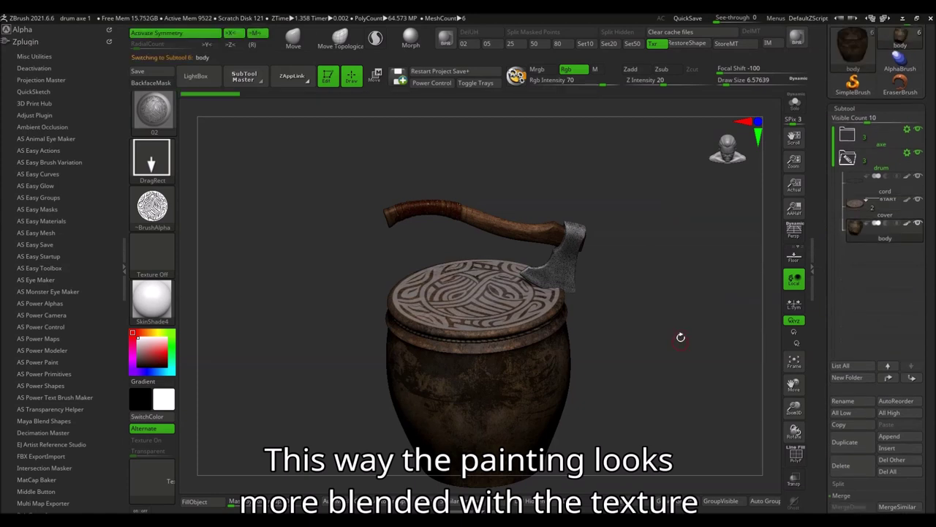
Turn the drum to a straight side view and load a new ornament brush
drag(680, 338, 653, 331)
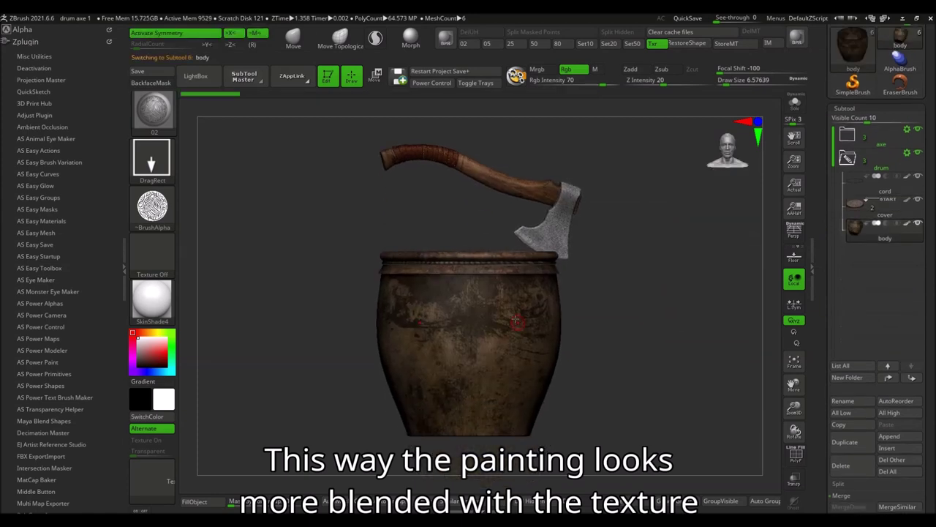
scroll(878, 293, down, 5)
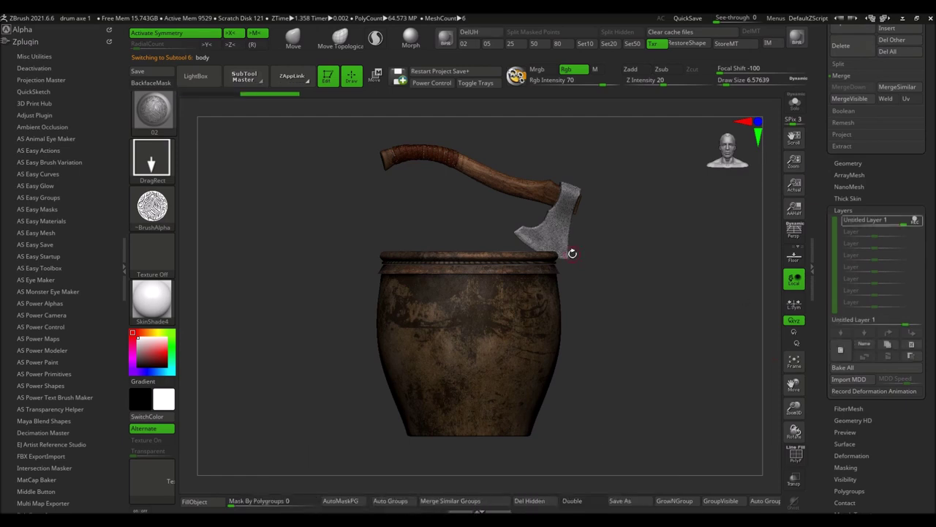
click(196, 76)
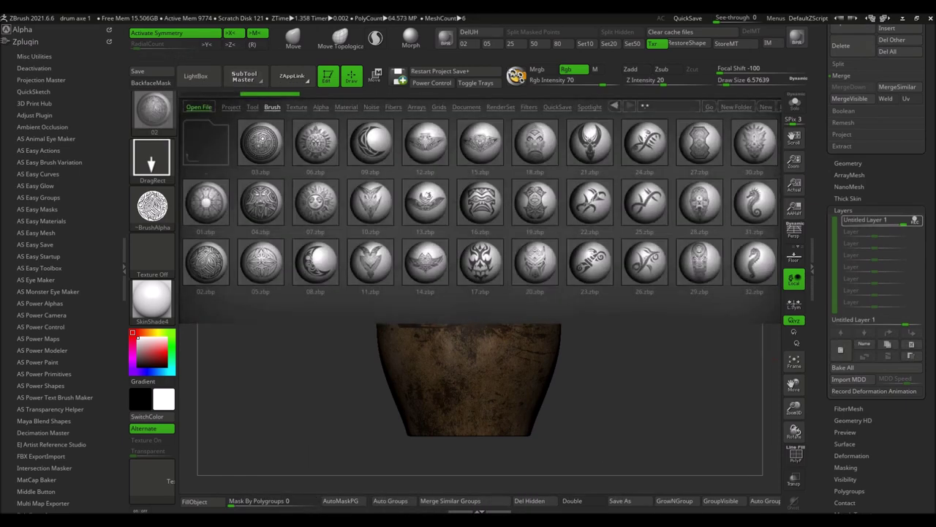
scroll(483, 216, down, 1)
scroll(539, 234, down, 2)
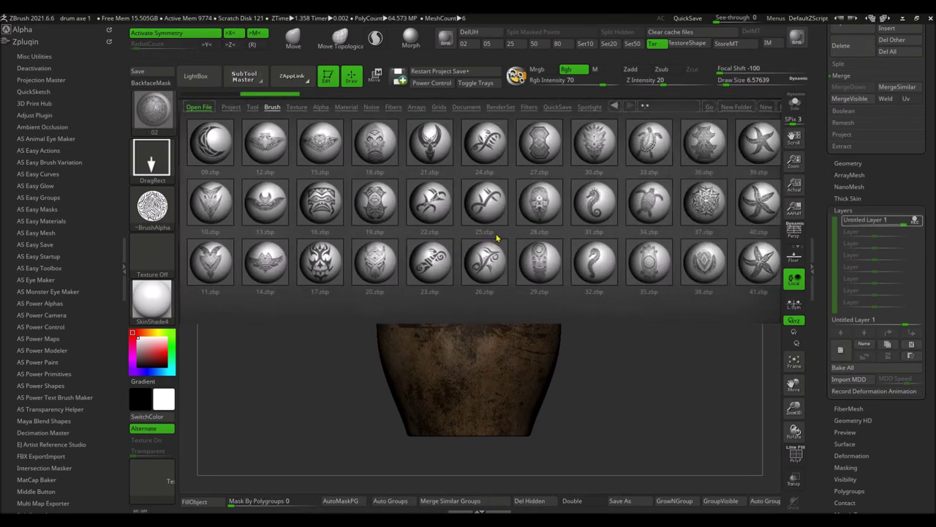
double_click(568, 269)
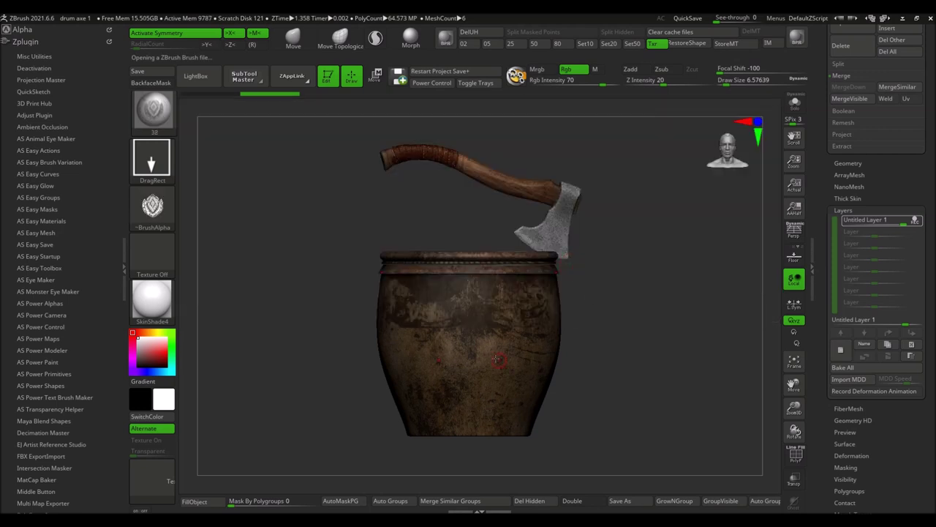
Stamp the diamond emblem centred on the drum body using PolyFrame, fading its layer to 0.5442
key(x)
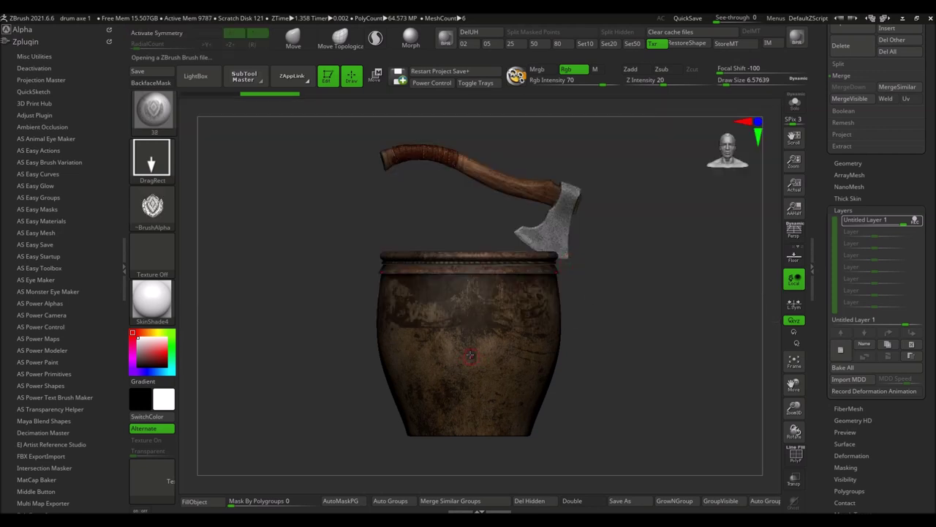
key(shift+f)
key(x)
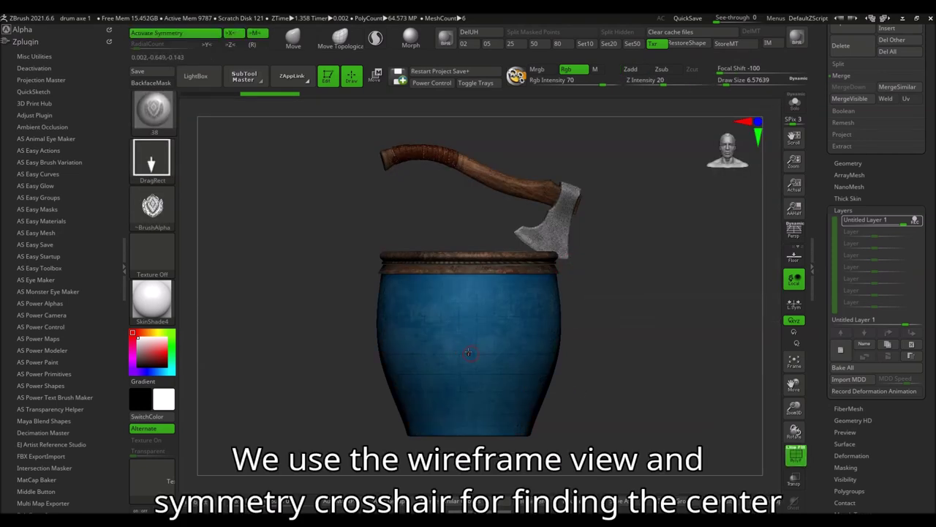
key(x)
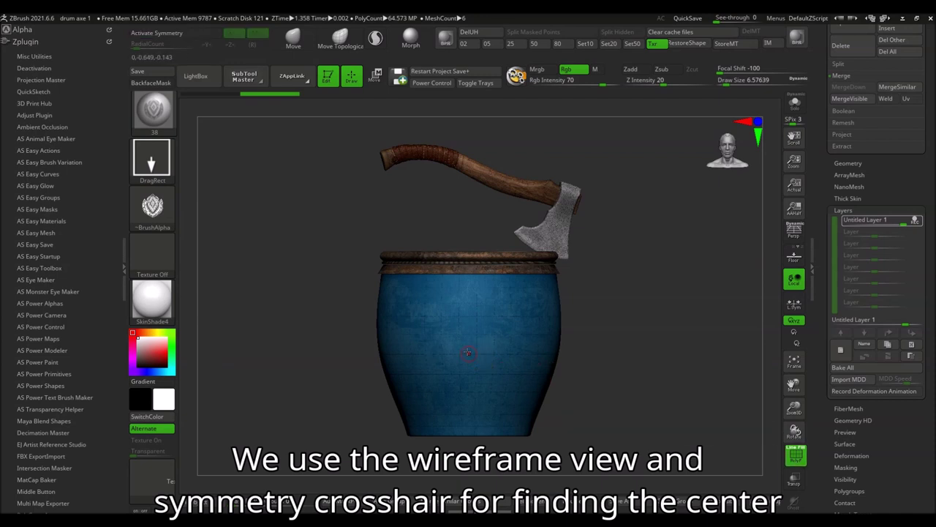
drag(470, 313, 461, 175)
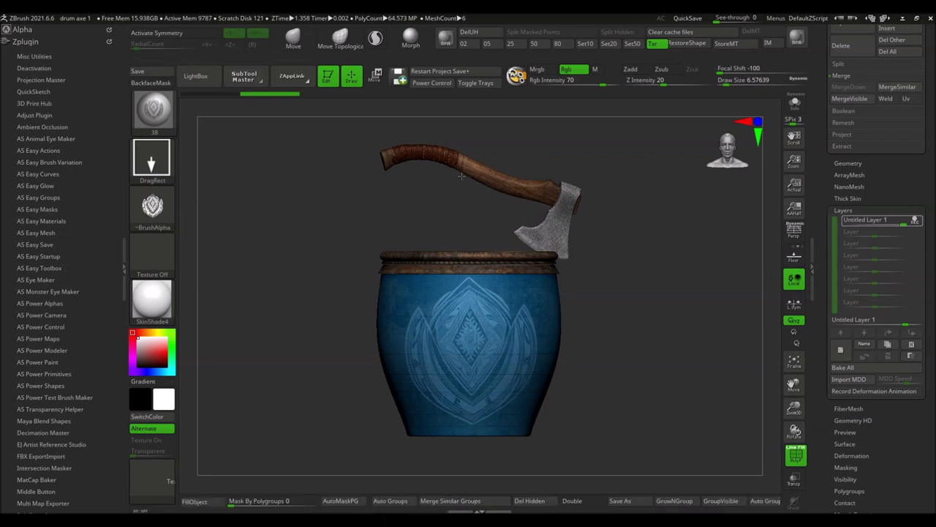
key(shift+f)
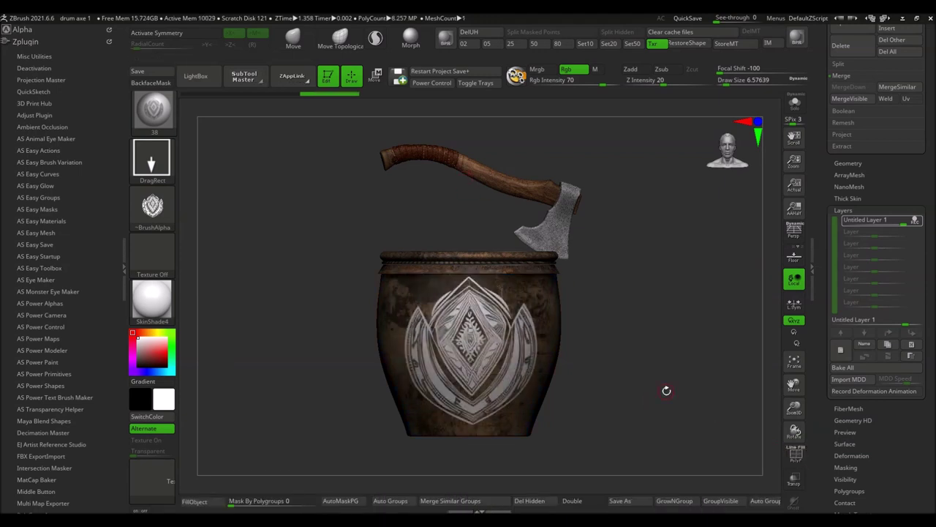
drag(907, 221, 865, 221)
text(0.544)
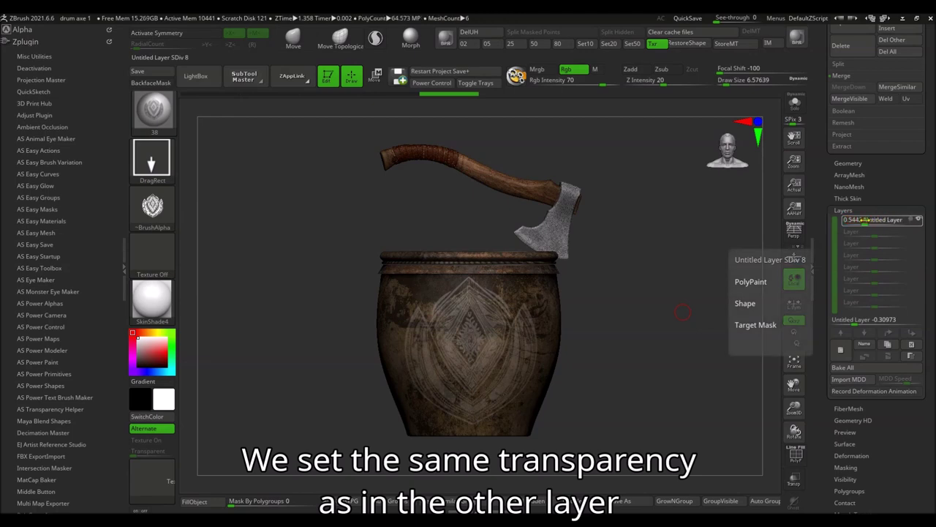
key(Return)
On a new layer, stamp mirrored turtle motifs near the upper rim, faded to matching strength
click(841, 350)
click(196, 77)
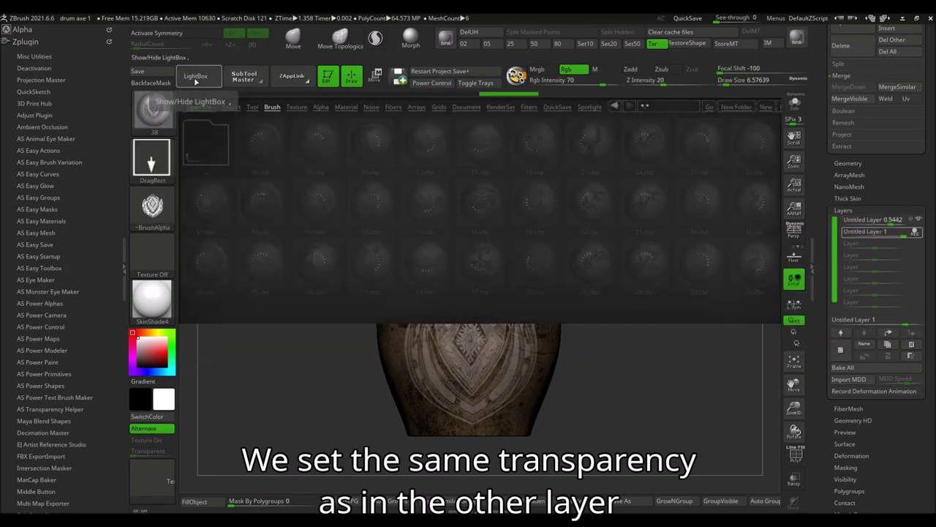
scroll(638, 234, down, 3)
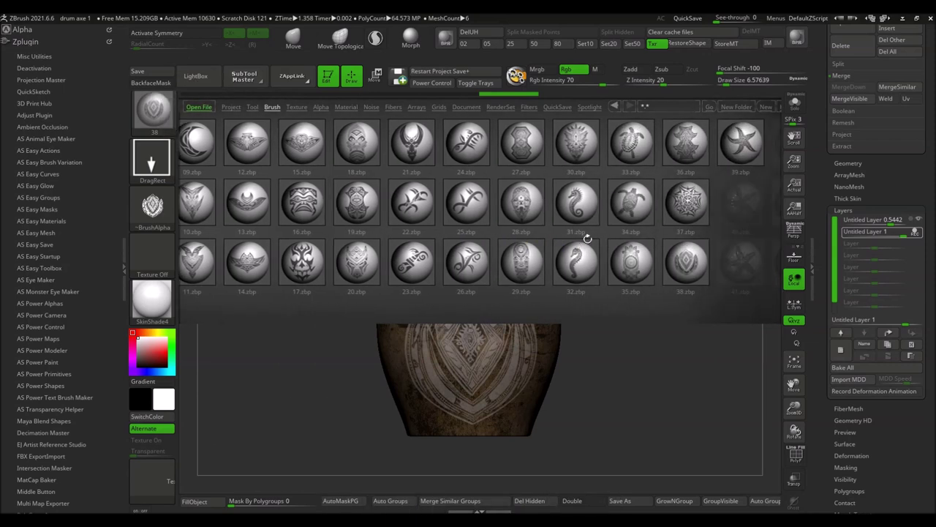
double_click(634, 158)
key(x)
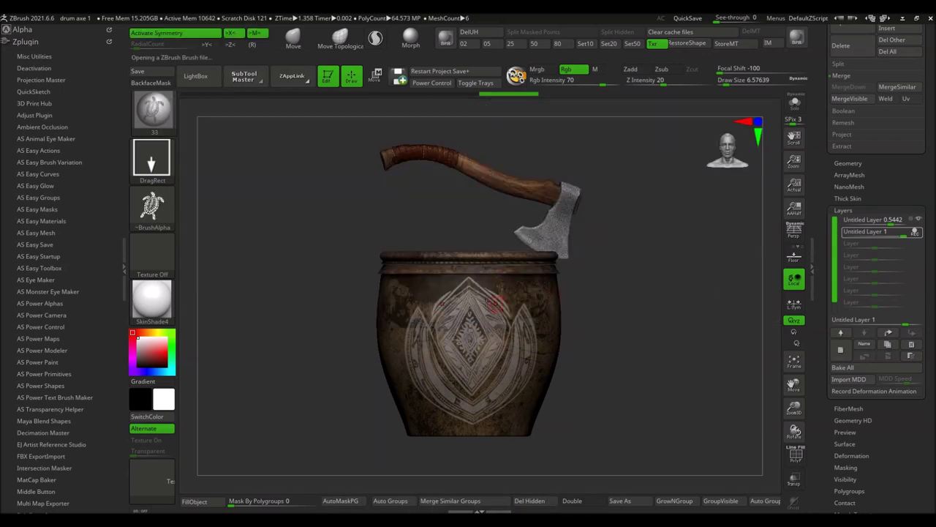
drag(516, 290, 530, 309)
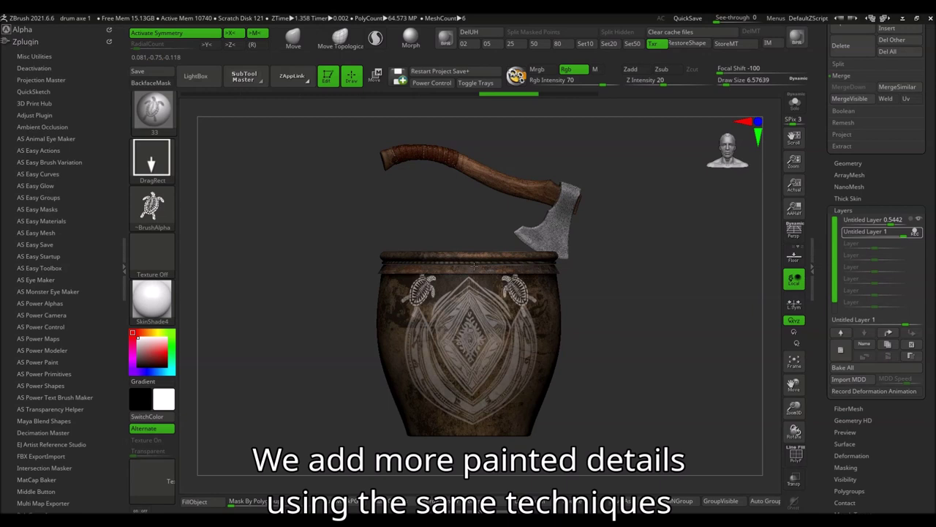
drag(518, 291, 528, 307)
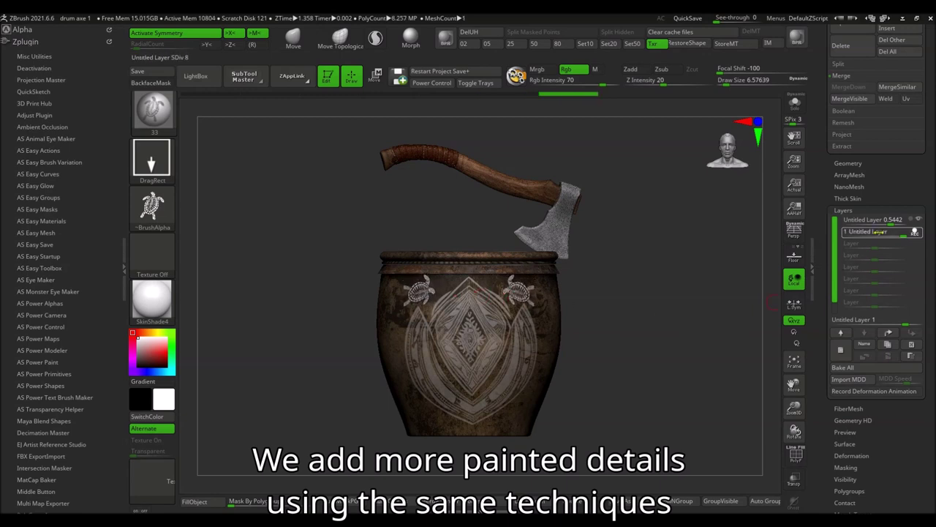
click(915, 231)
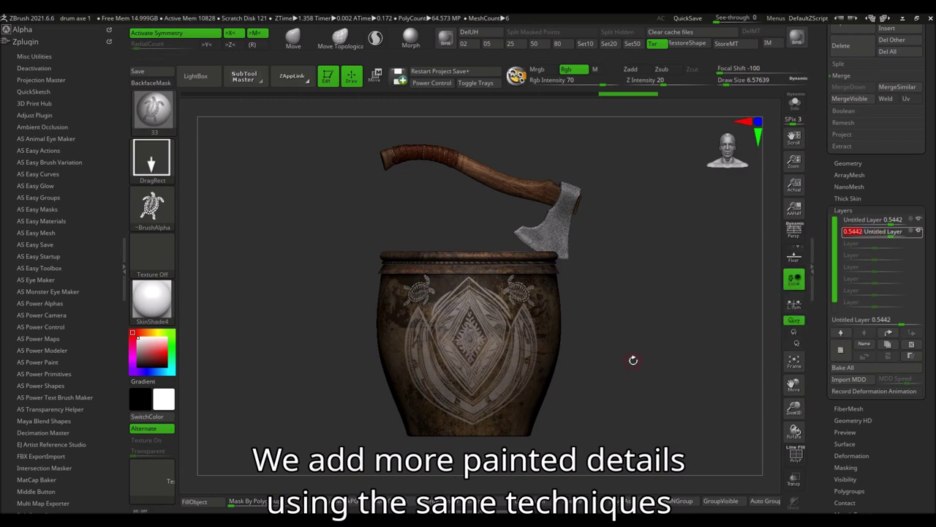
Add a layer with ornament brush 18, stop its recording, and start a fresh layer
click(841, 350)
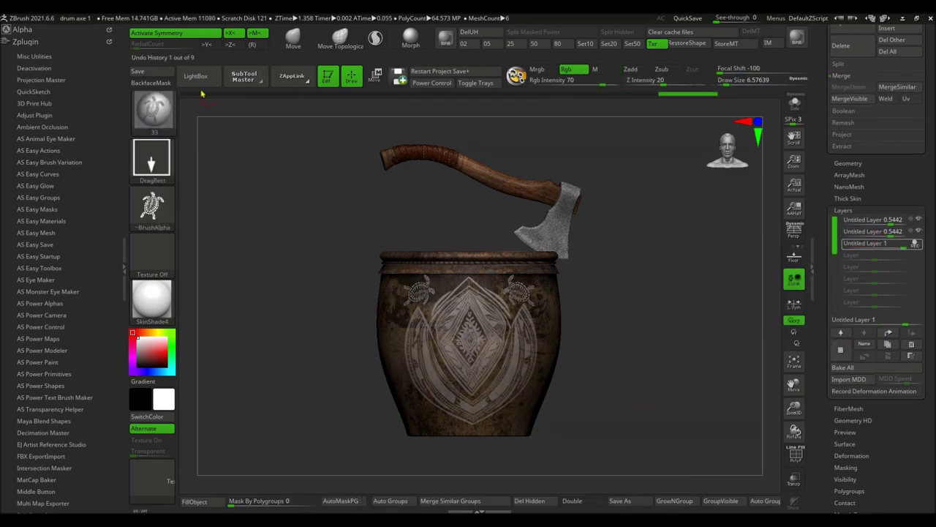
click(197, 78)
double_click(535, 146)
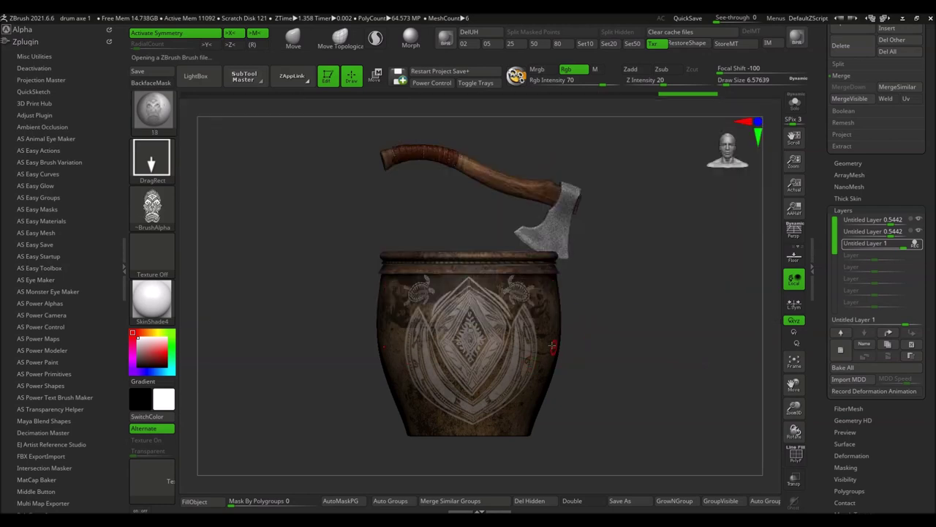
mouse_move(597, 366)
mouse_down()
mouse_move(571, 338)
mouse_move(570, 399)
mouse_up()
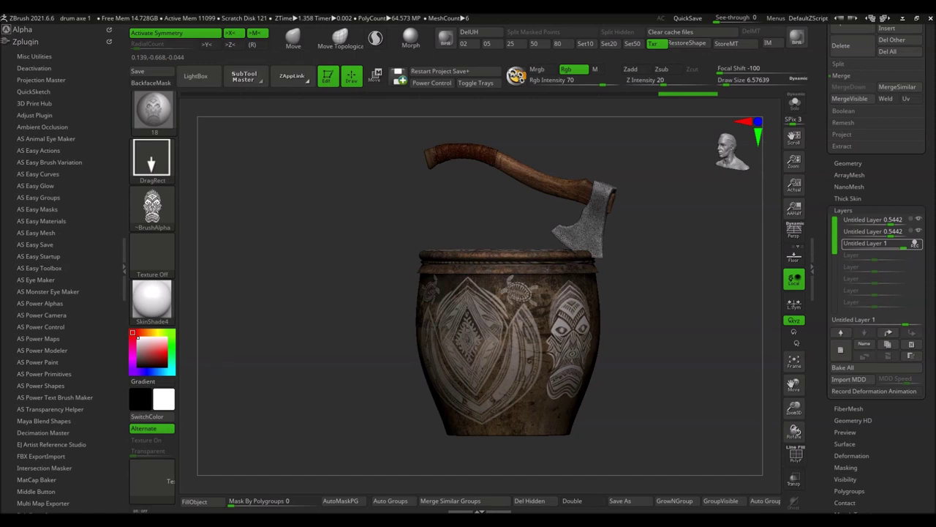
drag(629, 380, 680, 394)
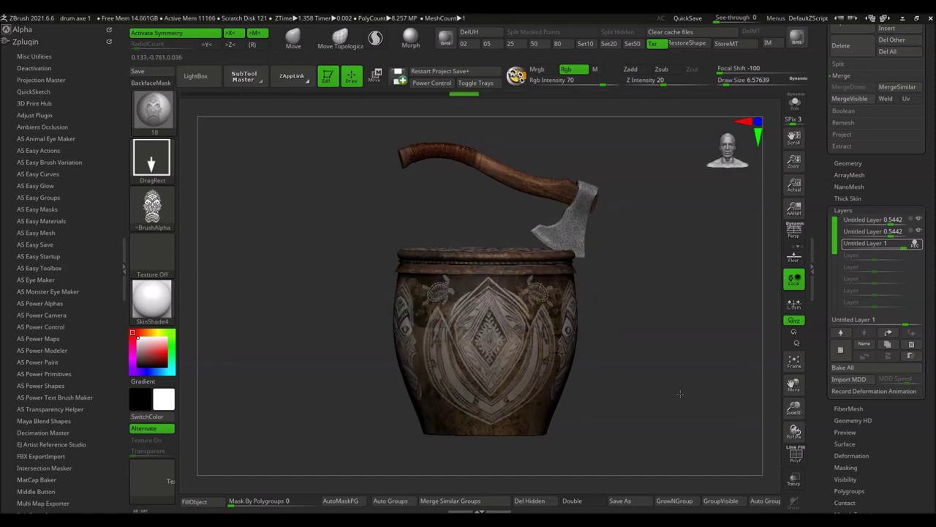
click(888, 243)
mouse_move(874, 243)
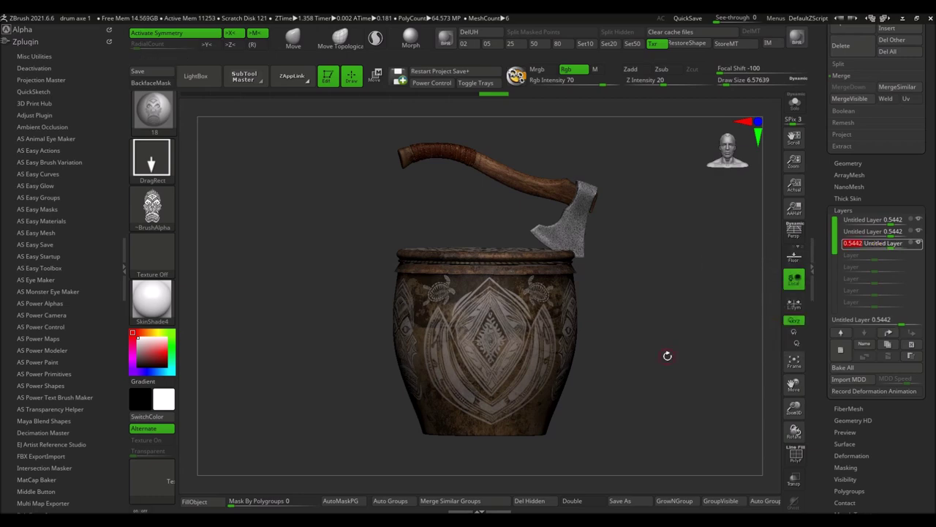
click(841, 350)
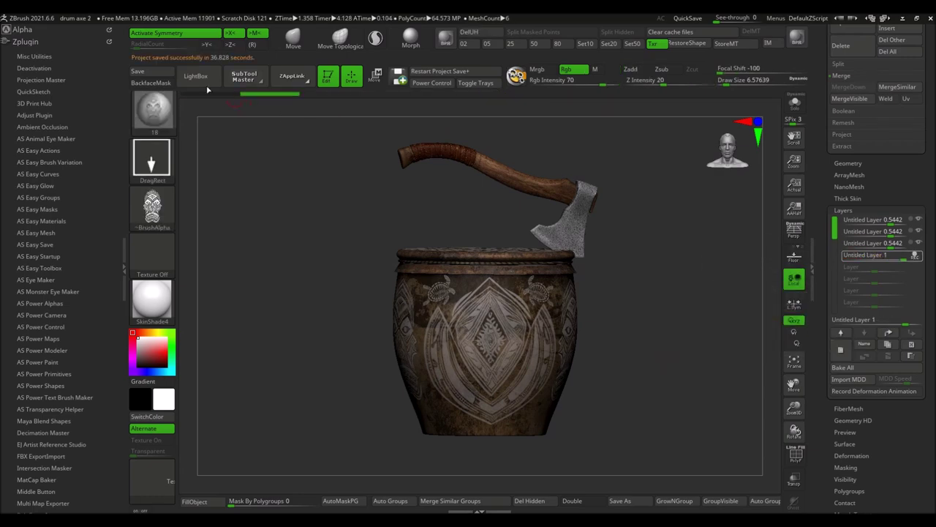
Load the 57.zbp ornament brush from the LightBox brush library
click(196, 77)
drag(681, 232, 470, 234)
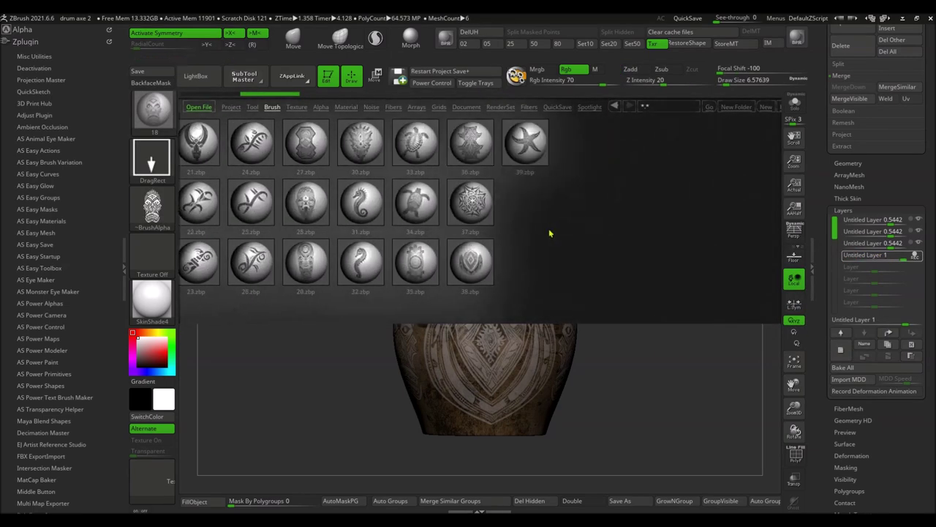
double_click(589, 161)
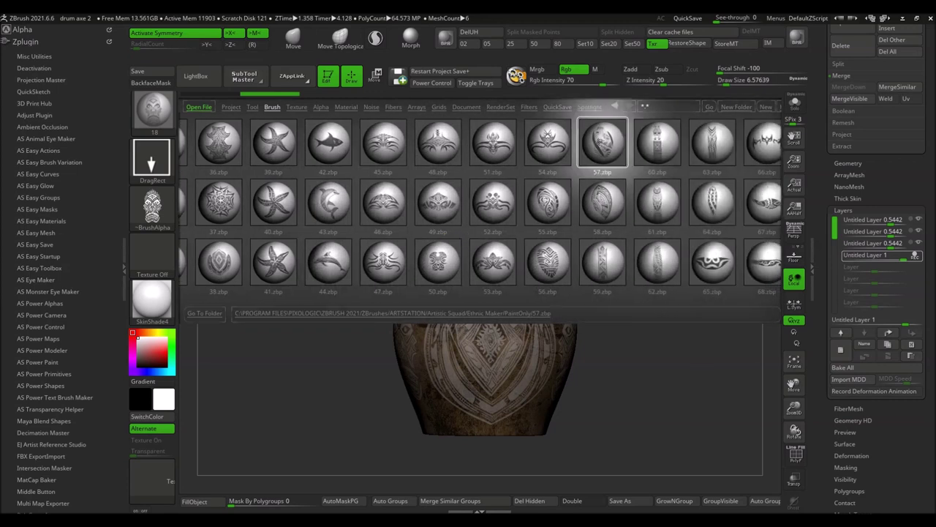
Stamp a patterned band around the drum's lower body, then stop recording that layer
drag(609, 401, 525, 425)
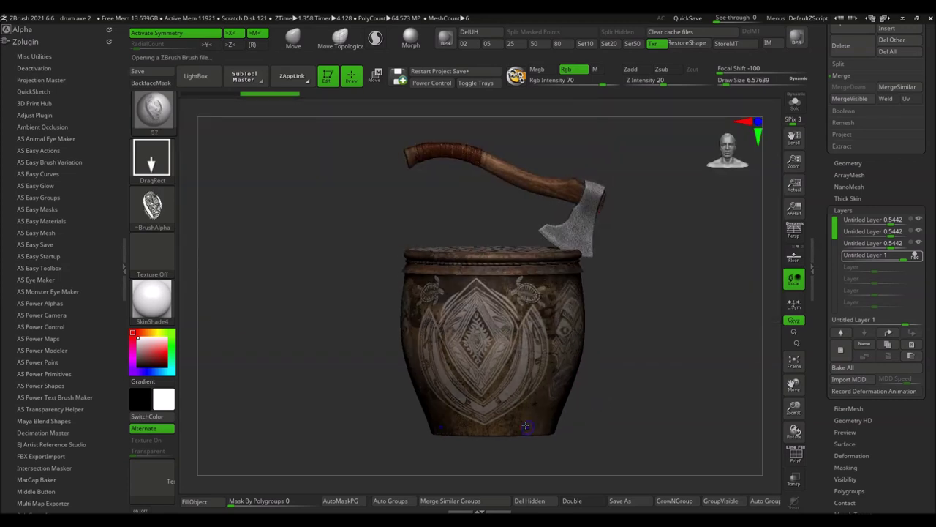
mouse_move(524, 422)
mouse_down()
mouse_move(615, 421)
mouse_move(595, 428)
mouse_up()
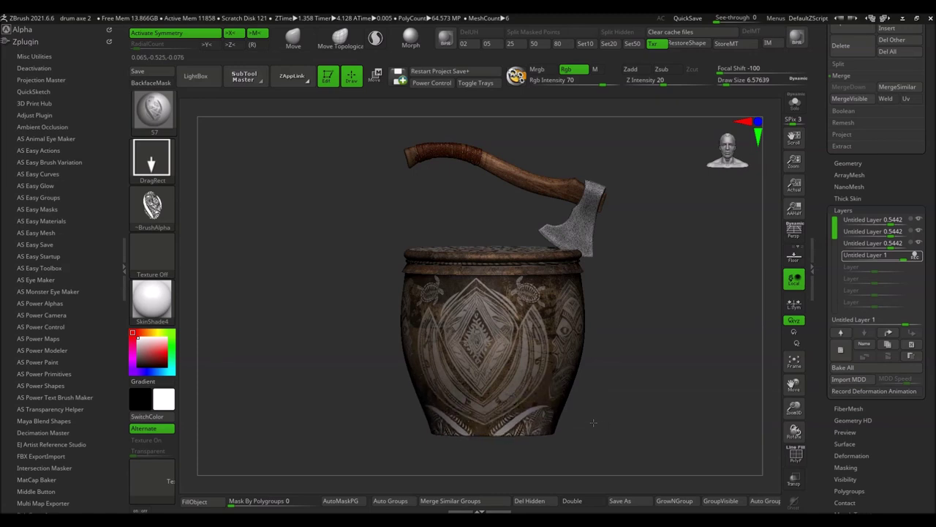
drag(611, 414, 613, 437)
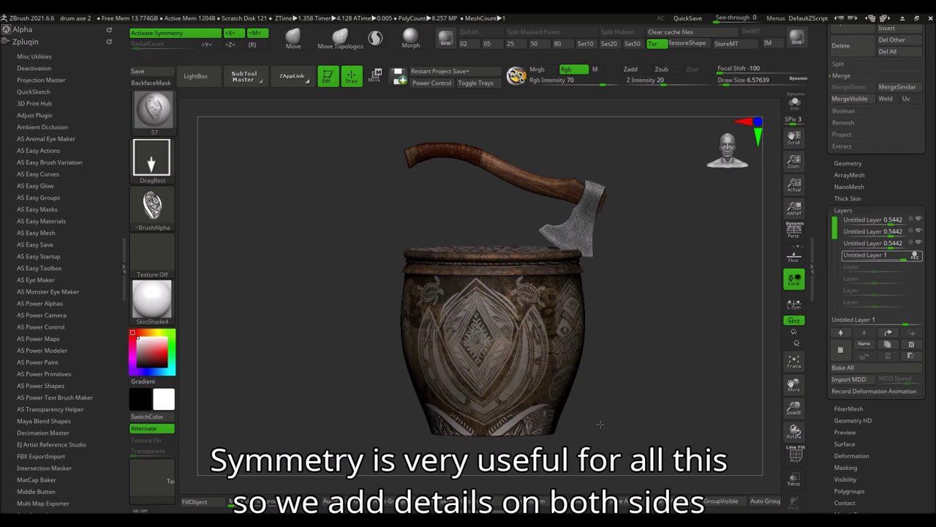
drag(615, 401, 644, 380)
click(881, 255)
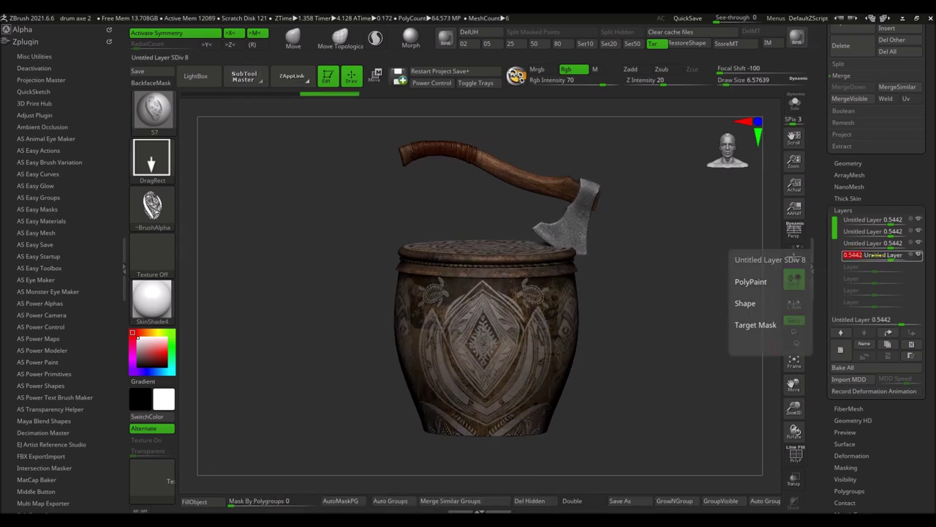
mouse_move(655, 292)
mouse_down()
mouse_move(664, 340)
mouse_move(705, 242)
mouse_move(704, 283)
mouse_up()
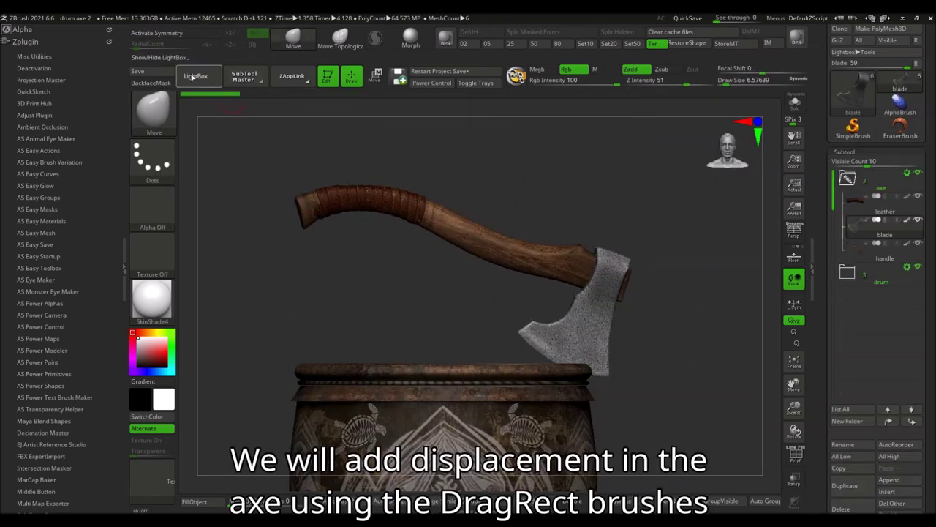
Load the DragRect pattern brush from the LightBox drag-stamp folder
click(192, 76)
click(212, 199)
double_click(544, 212)
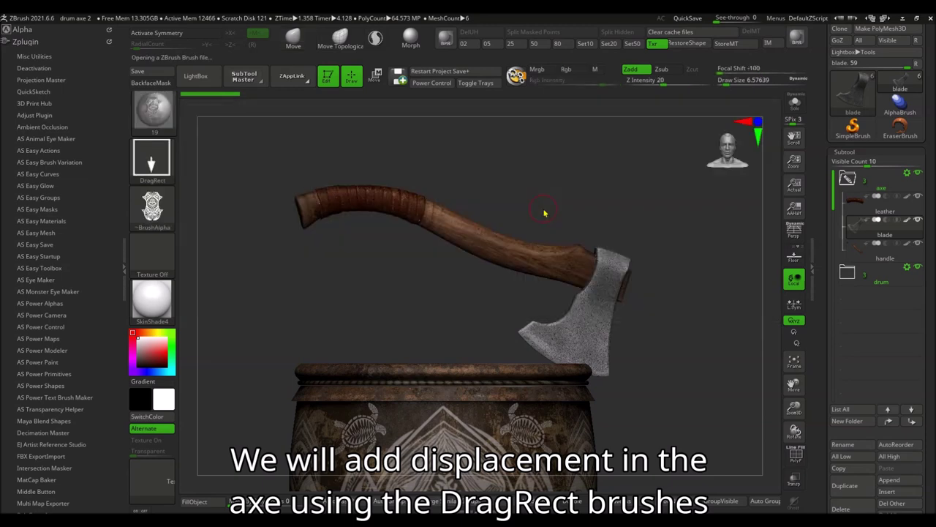
Frame the axe above the drum and show only the axe blade
drag(657, 207, 652, 214)
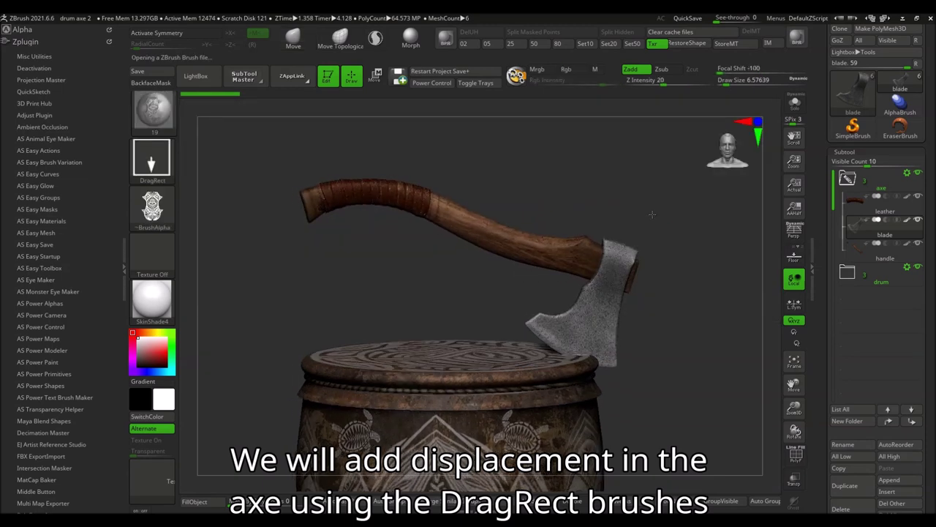
drag(704, 293, 539, 302)
drag(795, 408, 796, 439)
drag(794, 385, 787, 496)
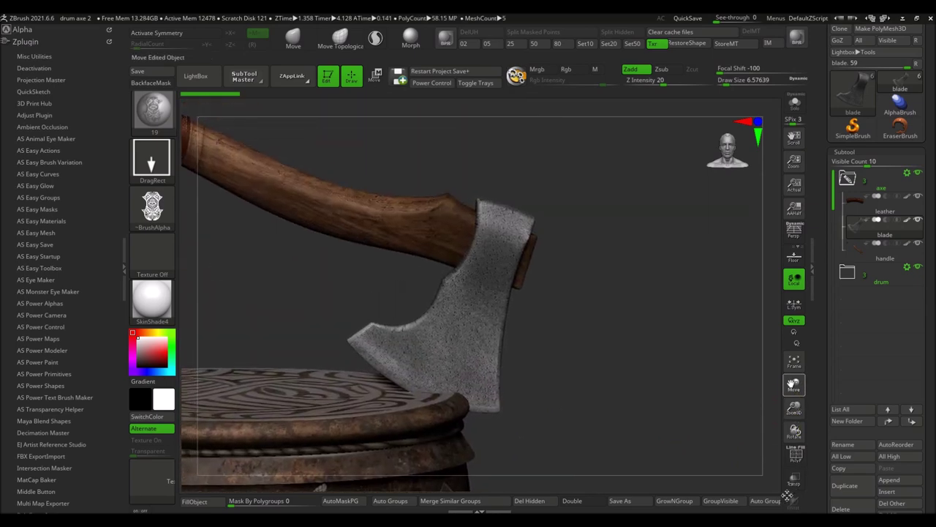
click(795, 104)
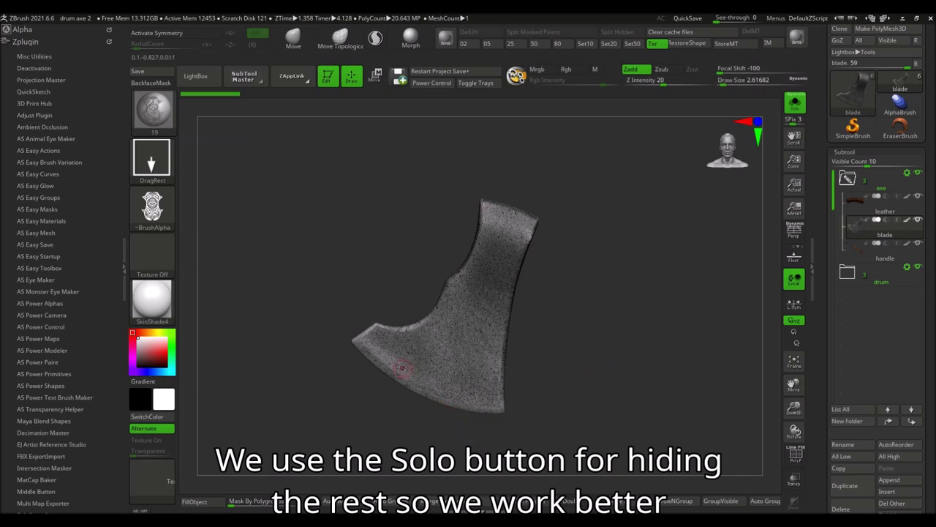
Mask the axe blade's cutting edge to protect it from the pattern
key(ctrl)
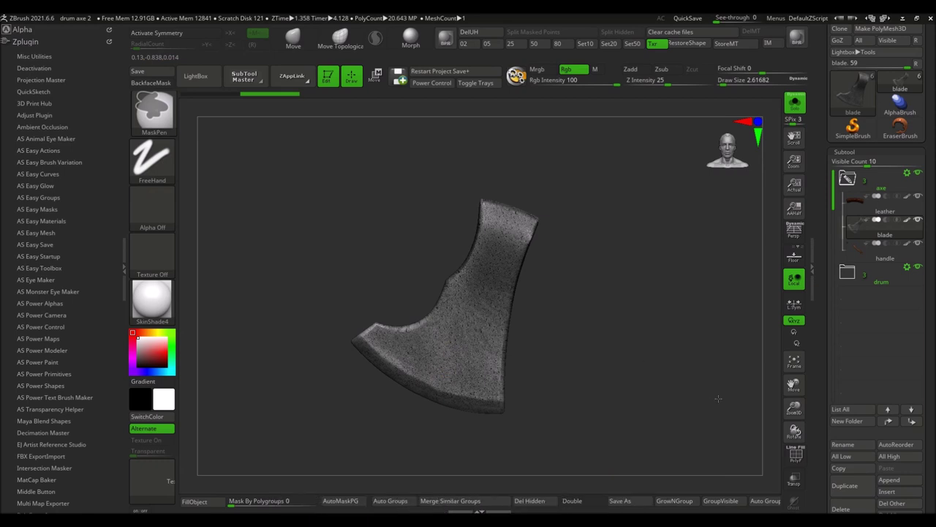
ctrl+click(635, 256)
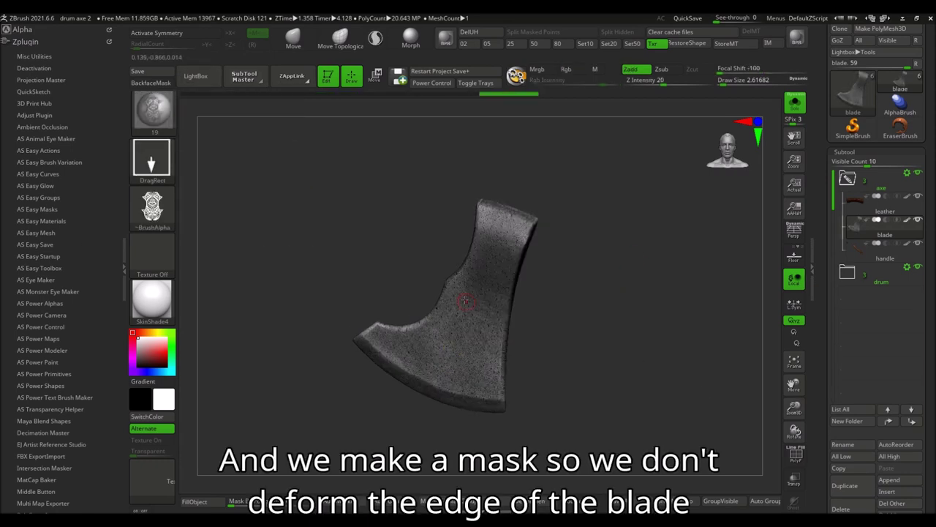
scroll(841, 378, down, 5)
scroll(840, 378, down, 3)
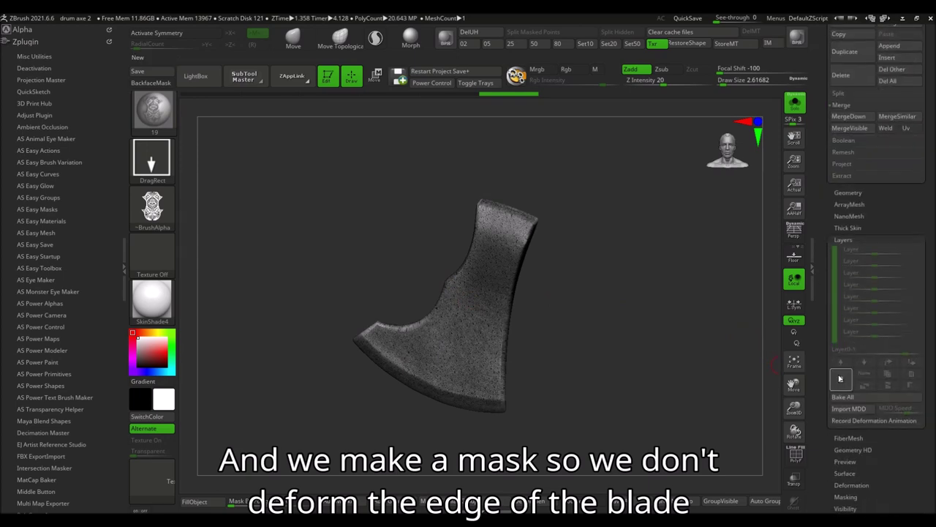
On a new layer, stamp a knotwork pattern across the blade at 0.34513 strength
ctrl+click(612, 325)
drag(474, 303, 546, 96)
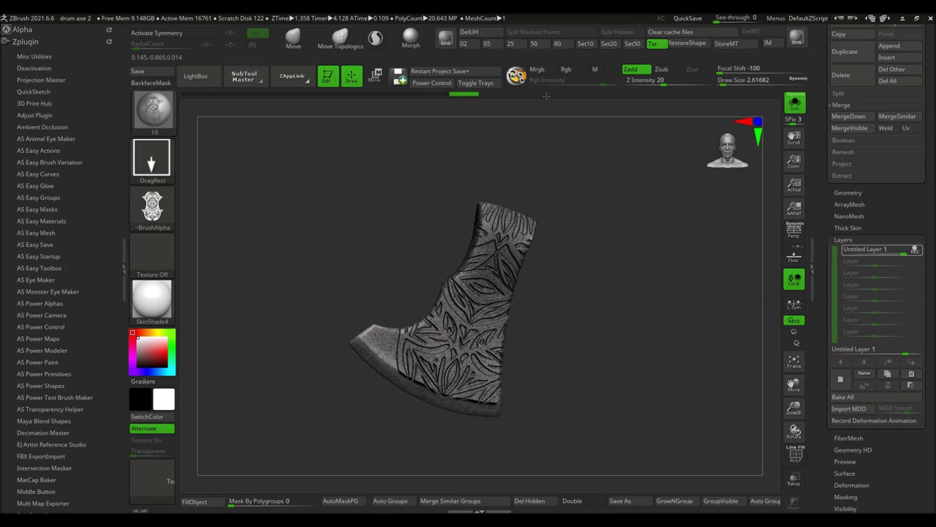
drag(886, 249, 874, 249)
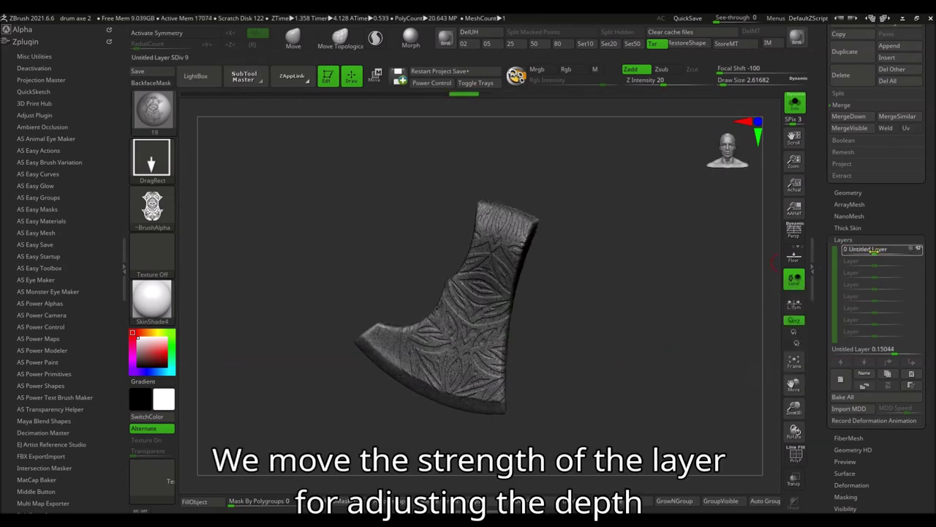
drag(875, 250, 885, 249)
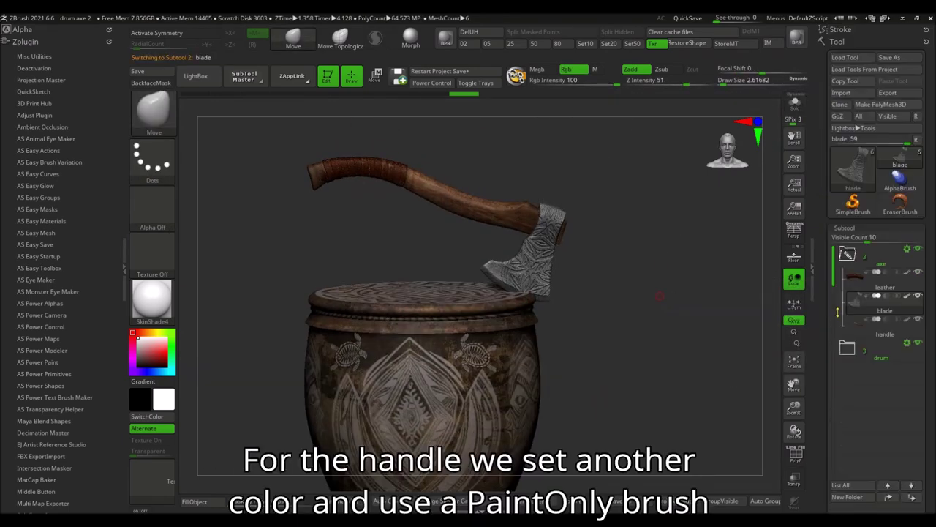
Make the axe handle active and set the paint colour to near-black (R 36, G 28, B 28)
click(863, 329)
click(796, 104)
click(796, 105)
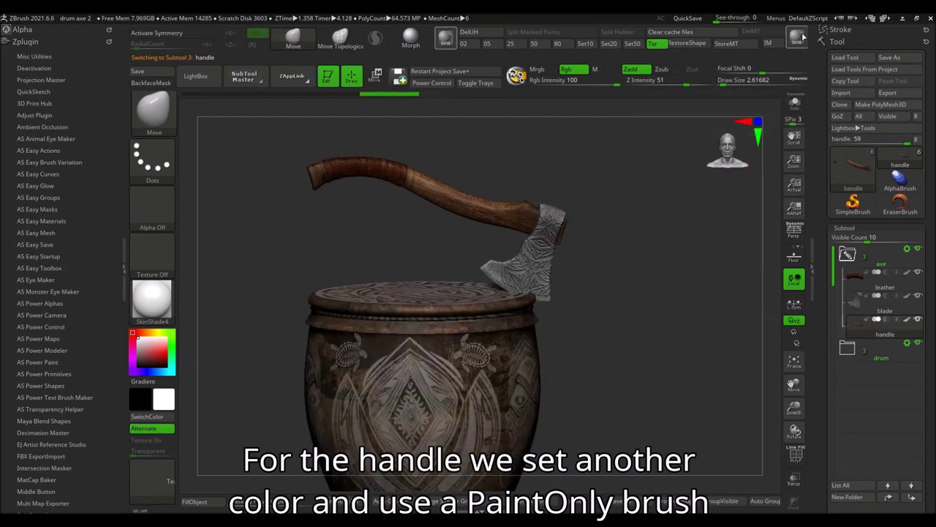
click(775, 18)
click(216, 30)
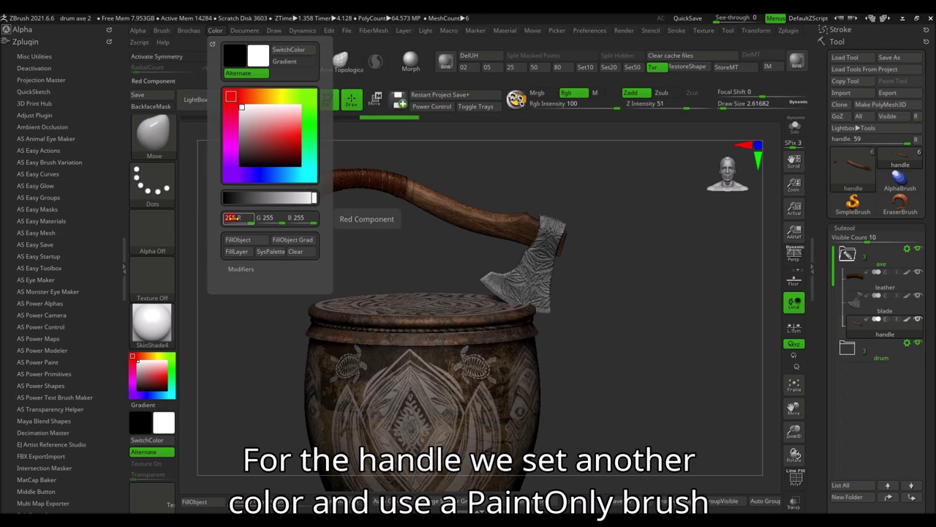
drag(231, 218, 287, 217)
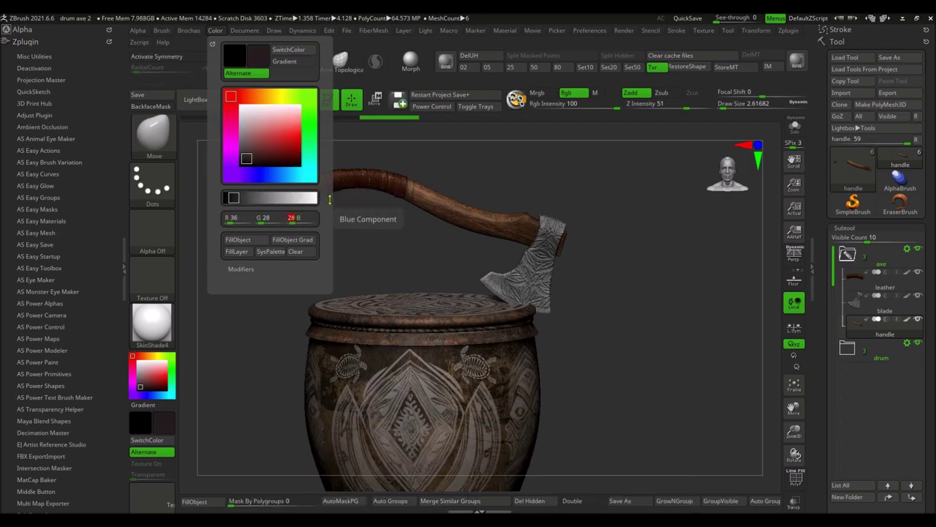
click(777, 19)
Load the 26.zbp ornament brush and add a new layer for the handle
click(195, 75)
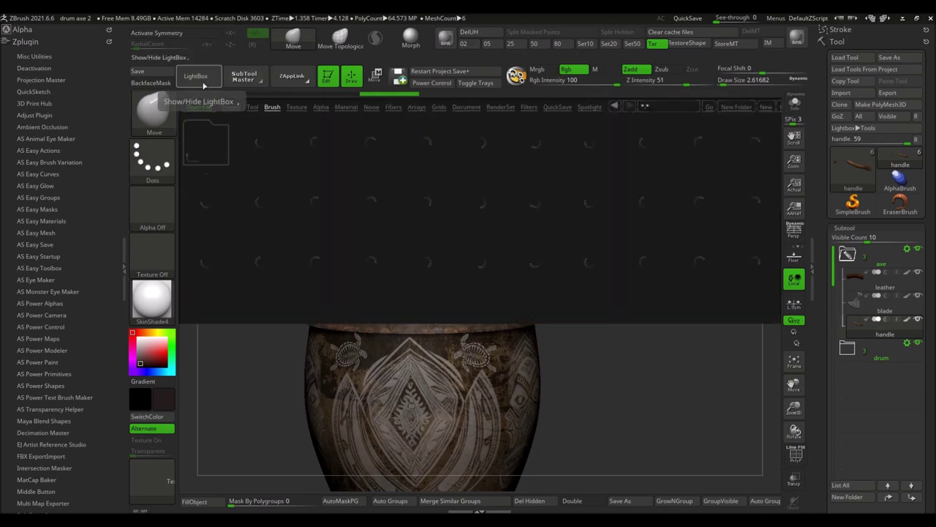
click(206, 141)
click(260, 149)
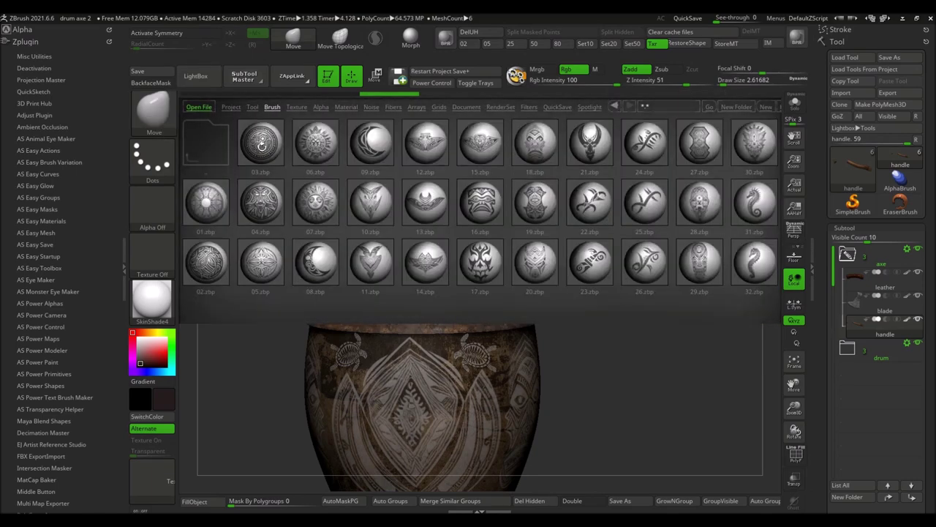
double_click(649, 261)
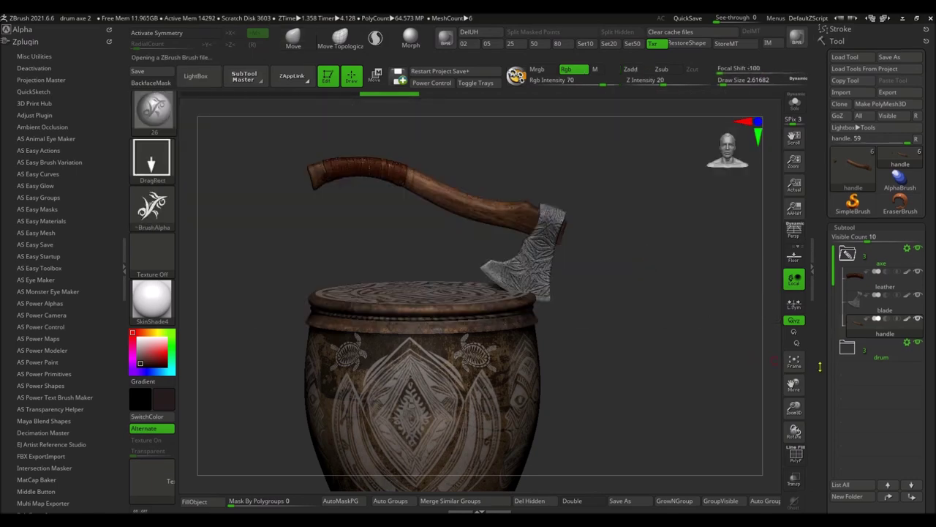
drag(818, 364, 820, 239)
click(841, 332)
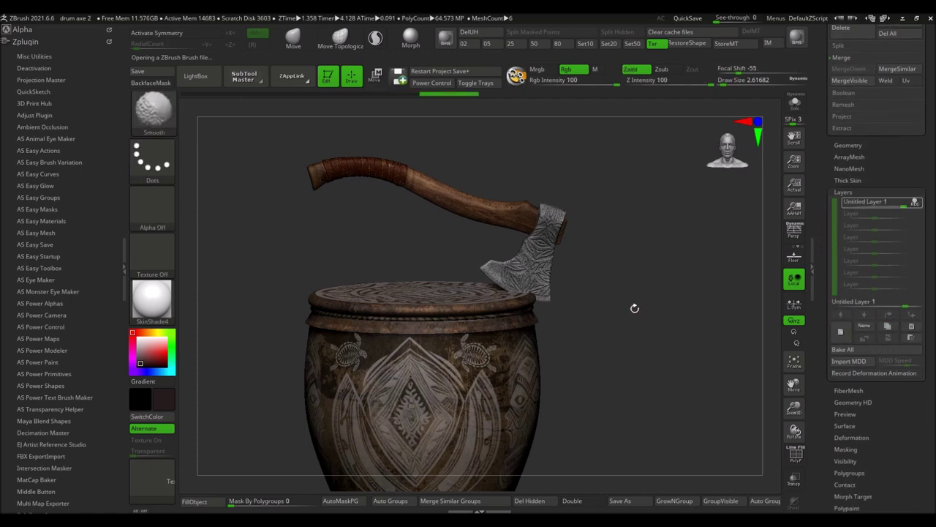